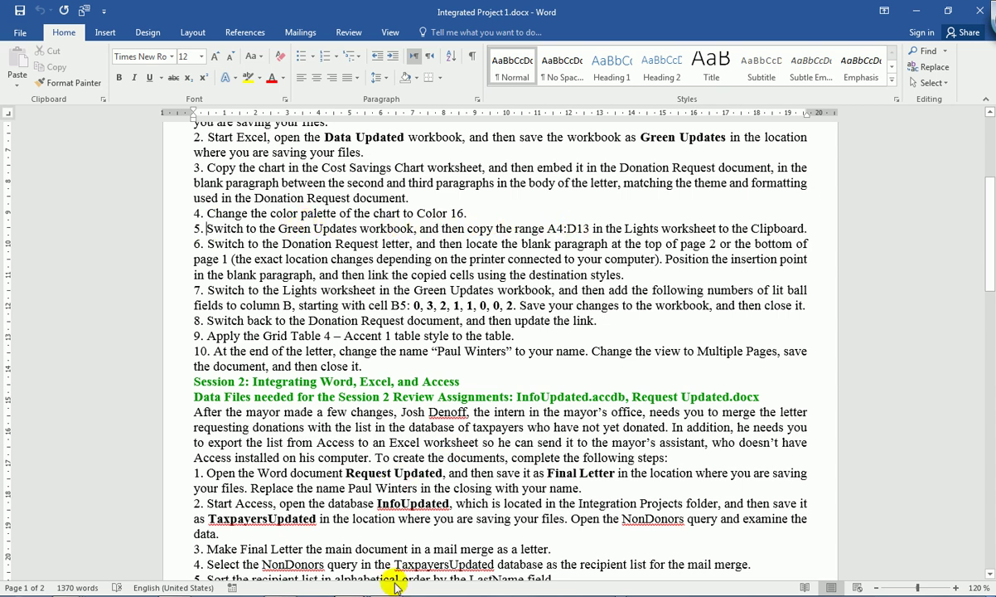
Step: Switch to the Green Updates workbook in Excel and copy the range A4:D13 on the Lights worksheet
left_click(346, 510)
left_click(137, 316)
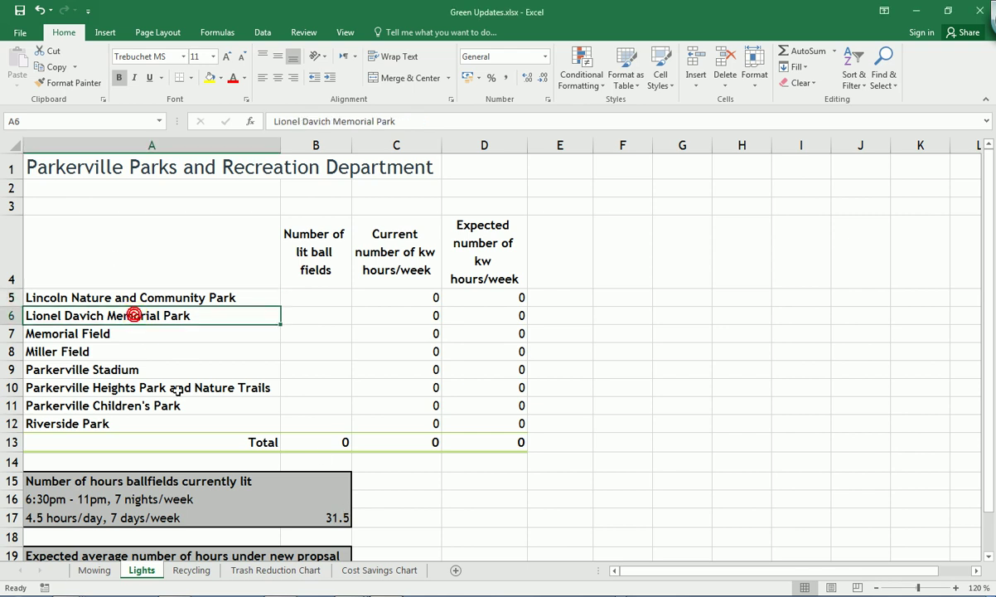
left_click(122, 272)
left_click_drag(97, 243, 509, 437)
left_click(52, 70)
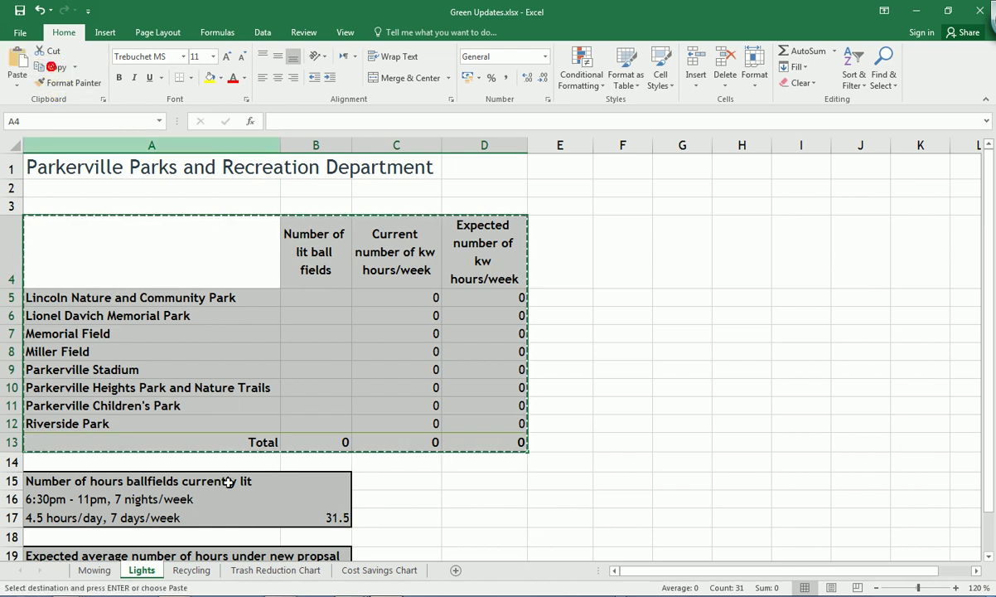
Step: In the Donation Request letter, paste the copied cells with Link & Use Destination Styles into the blank paragraph before the donations paragraph
mouse_move(344, 583)
left_click(319, 550)
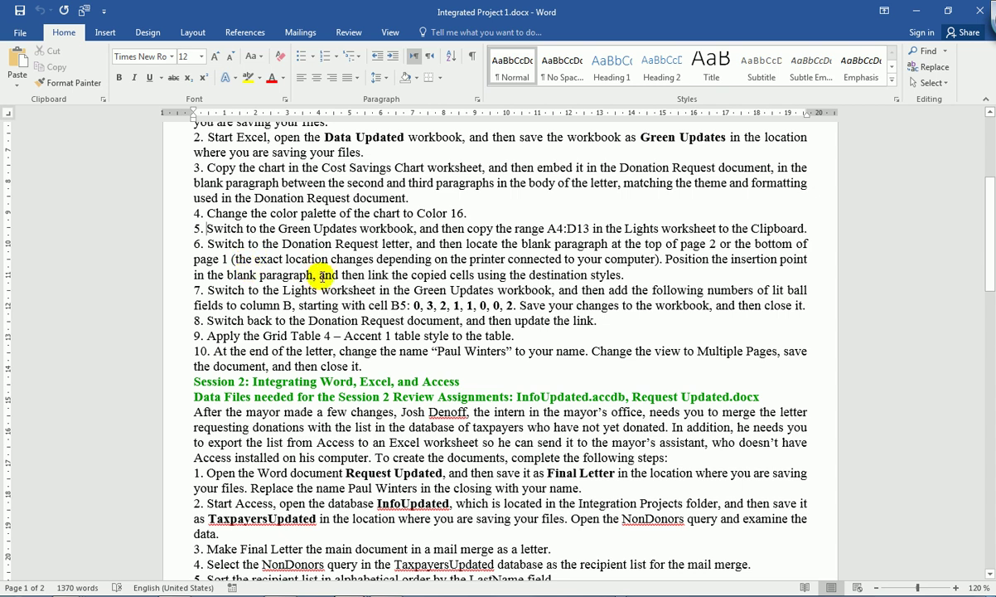
key("Down")
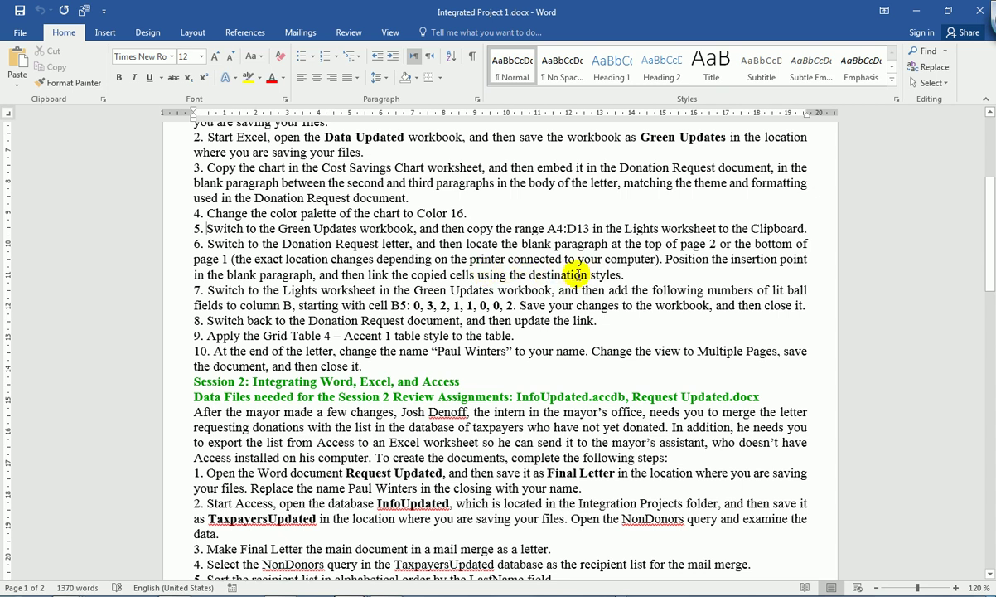
left_click(350, 595)
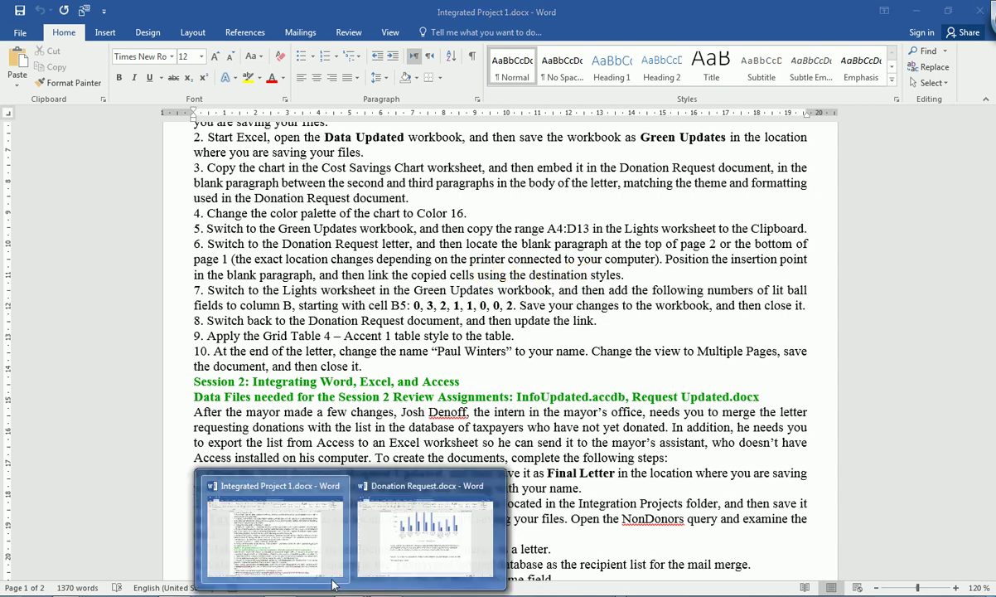
left_click(396, 542)
left_click(242, 422)
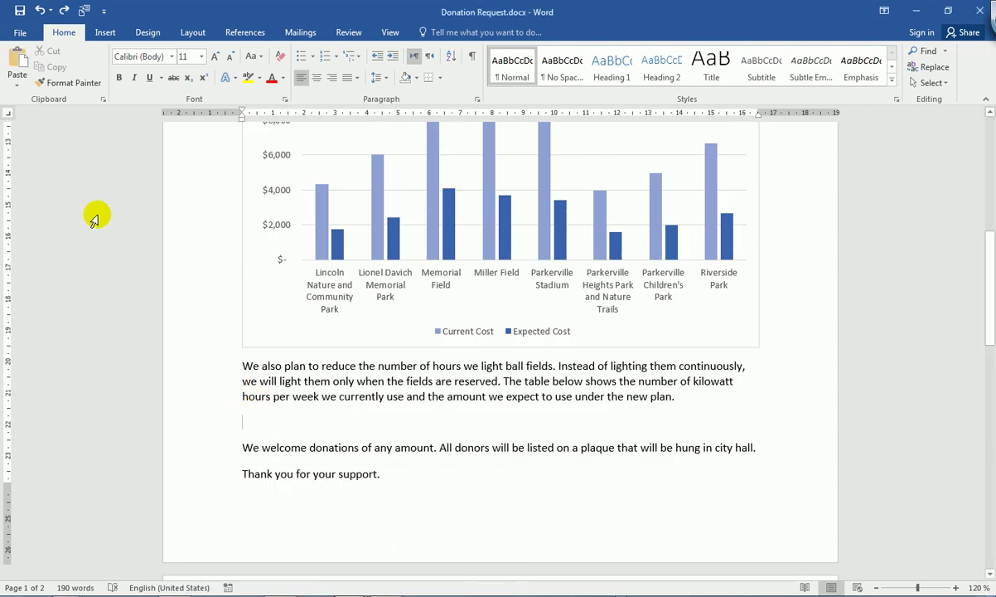
left_click(17, 84)
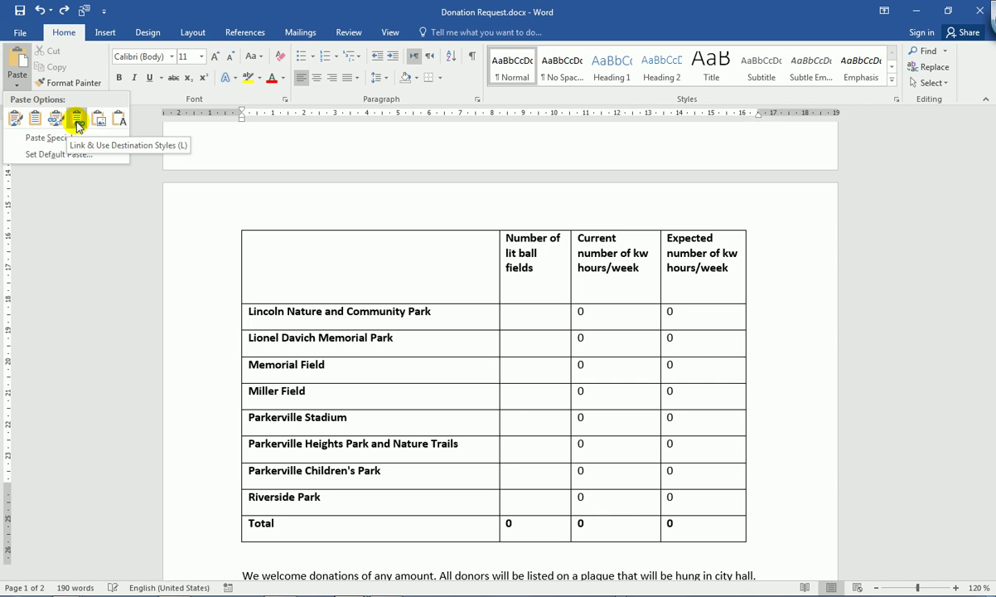
left_click(77, 125)
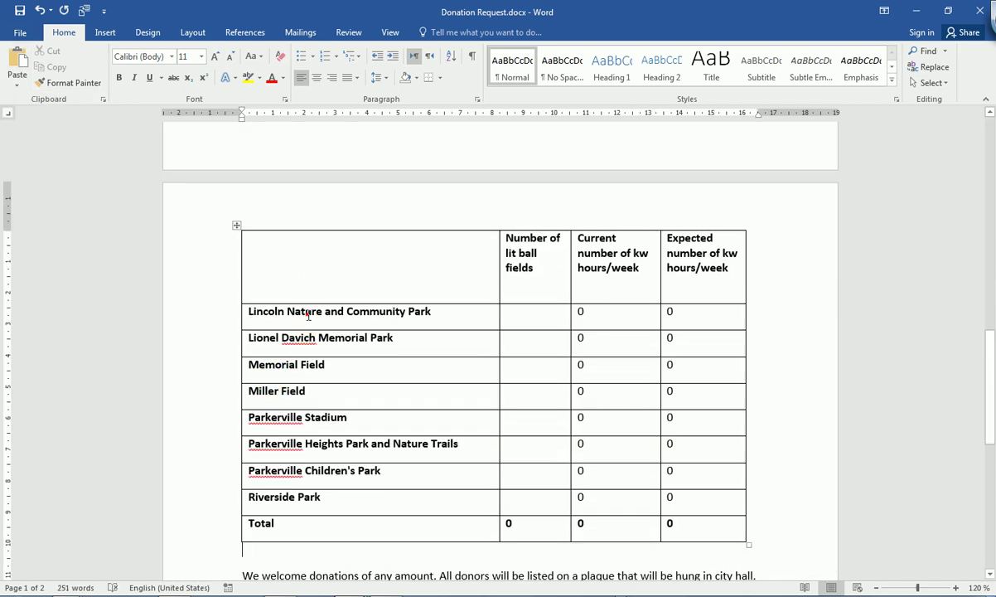
left_click(294, 308)
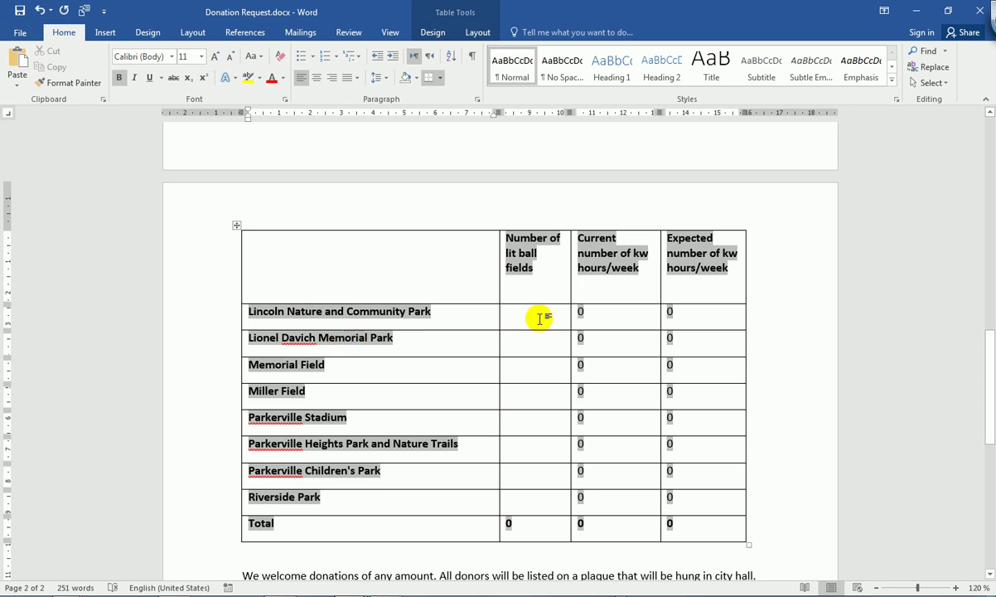
Step: Switch to the Lights worksheet in Excel and enter 0 in B5 and 3 in B6 as lit ball fields
left_click(366, 595)
left_click(333, 536)
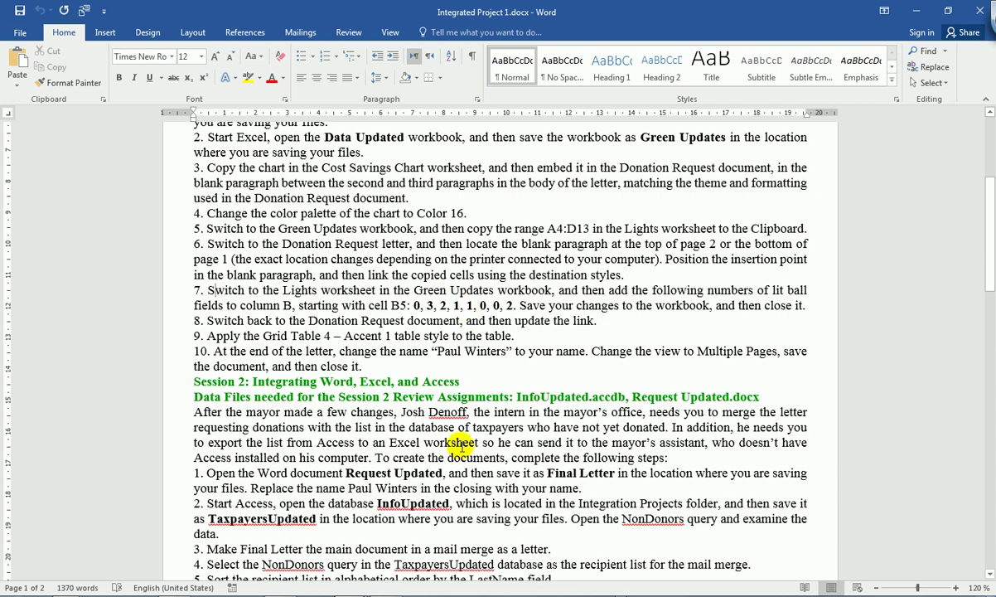
left_click(394, 586)
left_click(325, 293)
type("0")
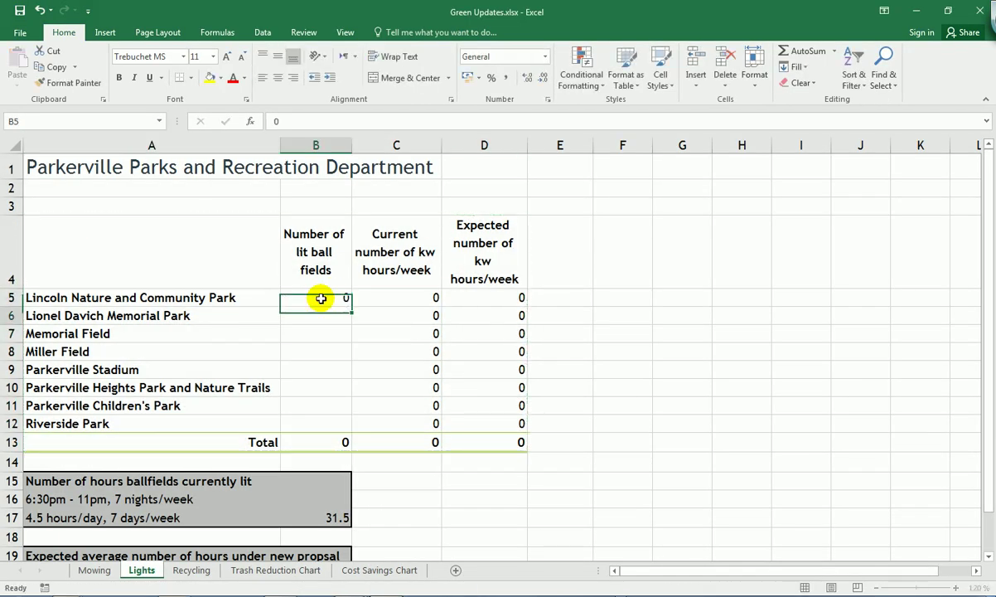
key("Return")
type("3")
key("Return")
Step: Check the assignment list and fill cells B7 to B9 of the Lights worksheet with 2, 1 and 1
mouse_move(345, 592)
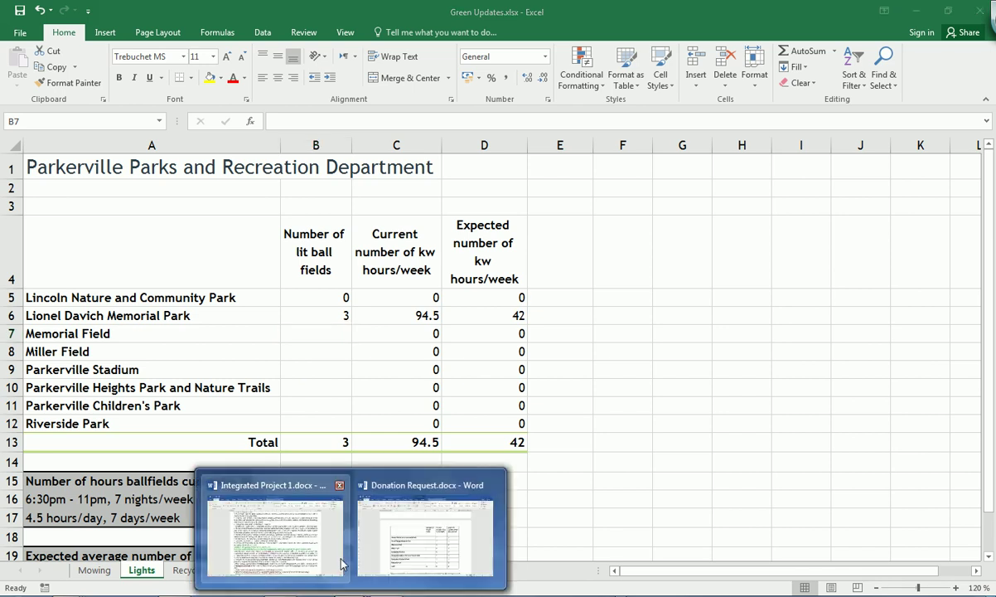
left_click(329, 541)
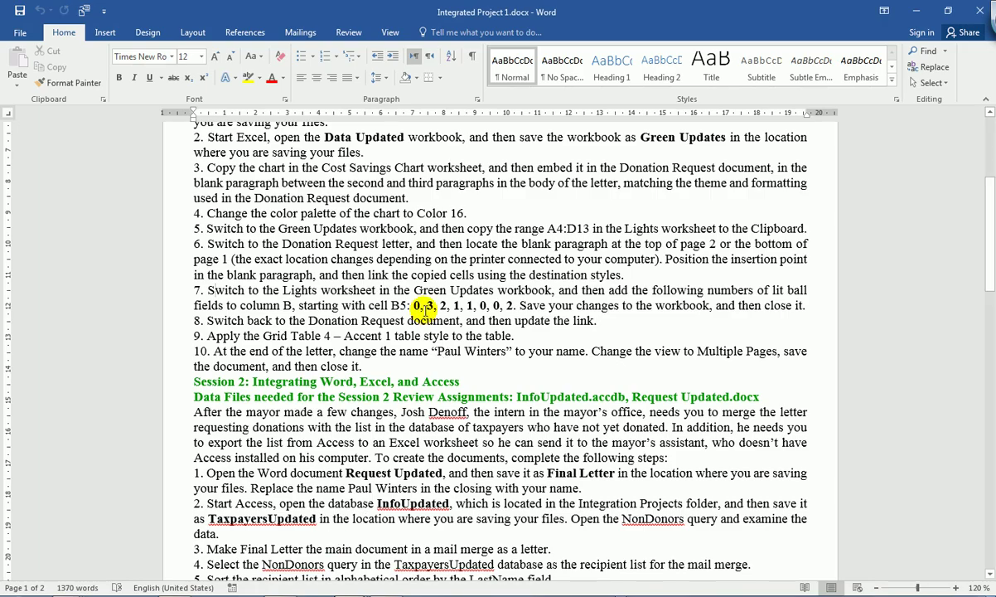
left_click(386, 593)
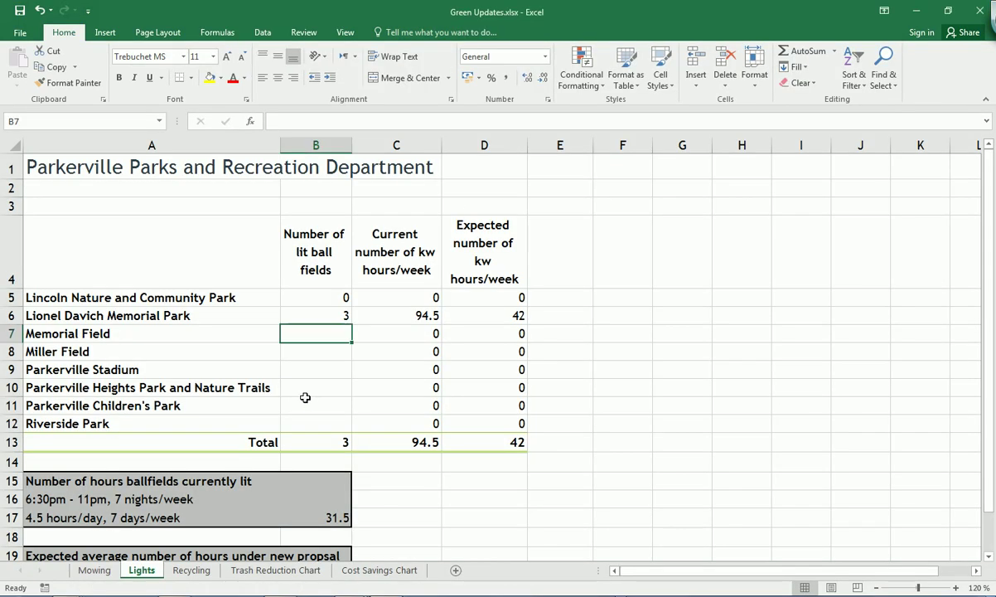
type("2")
key("Return")
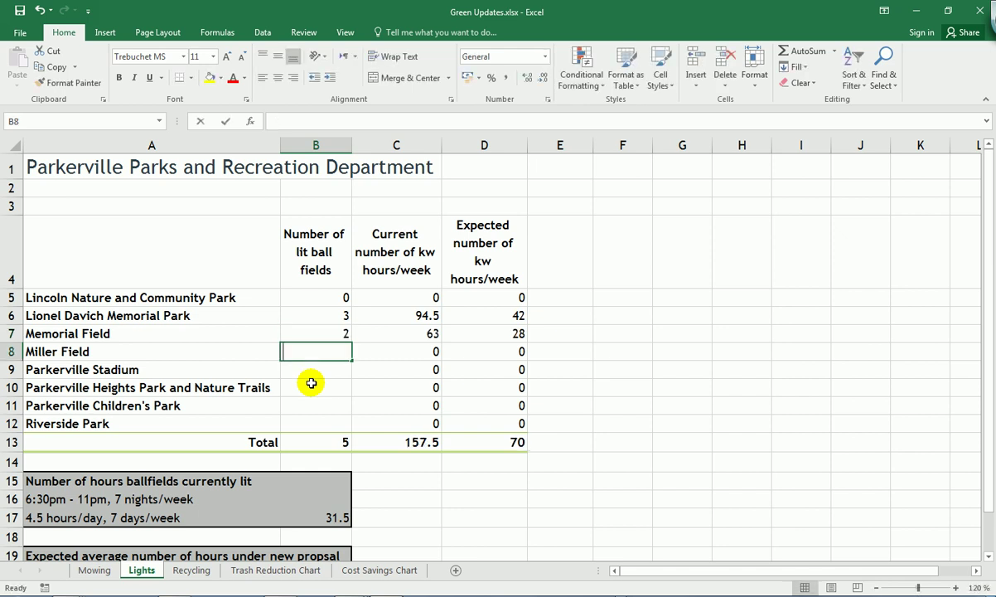
type("1")
key("Return")
type("1")
key("Return")
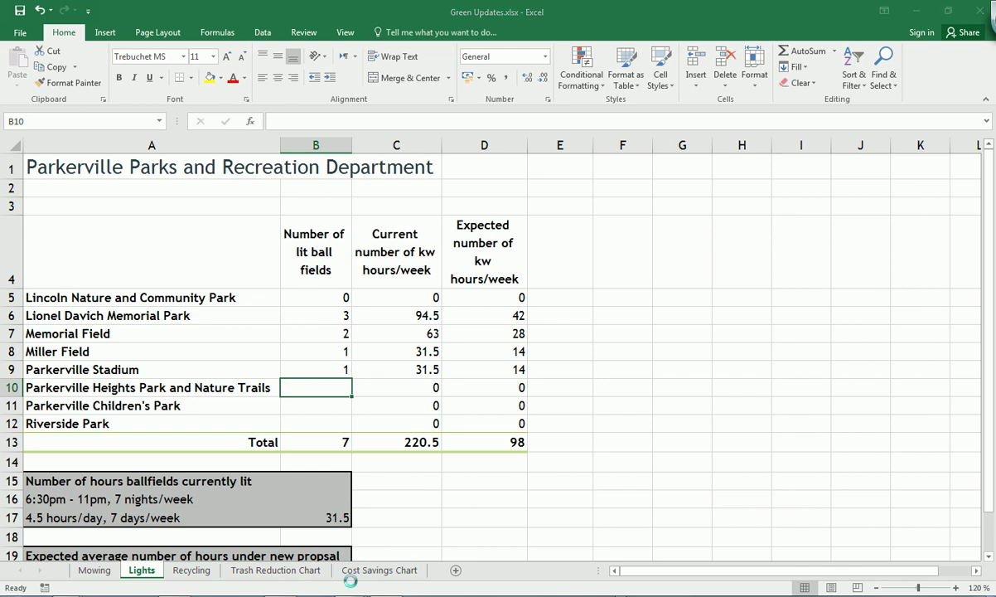
Step: Recheck the assignment list and fill cells B10 to B12 of the Lights worksheet with 0, 0 and 2
left_click(334, 534)
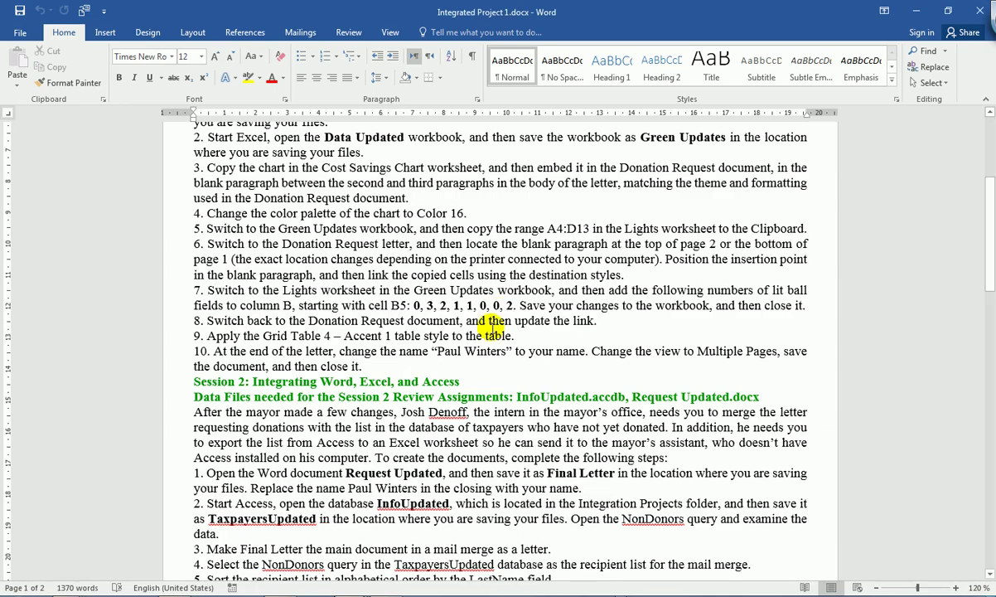
left_click(333, 518)
type("0")
key("Return")
type("0")
key("Return")
type("2")
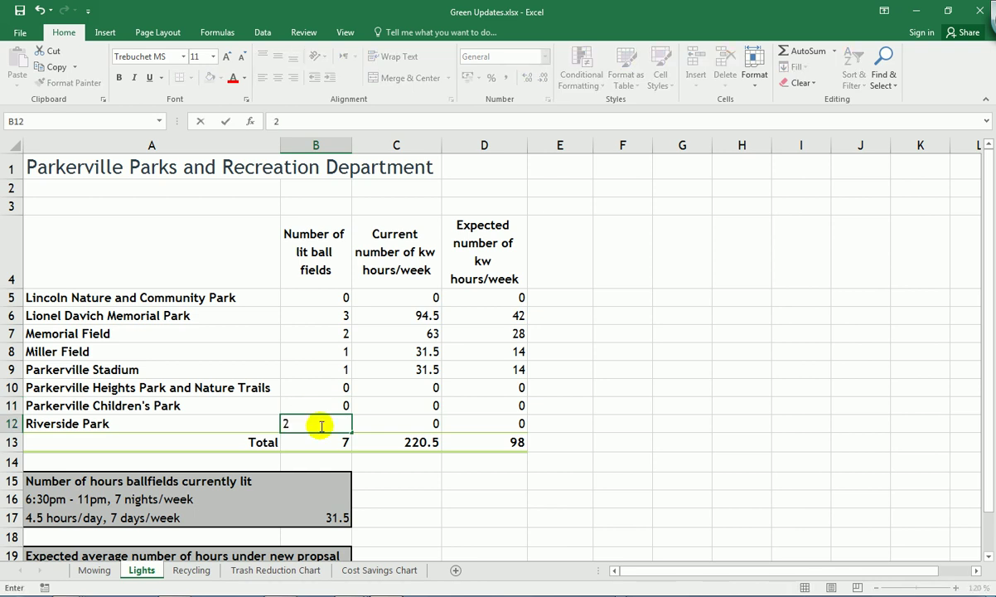
left_click(336, 457)
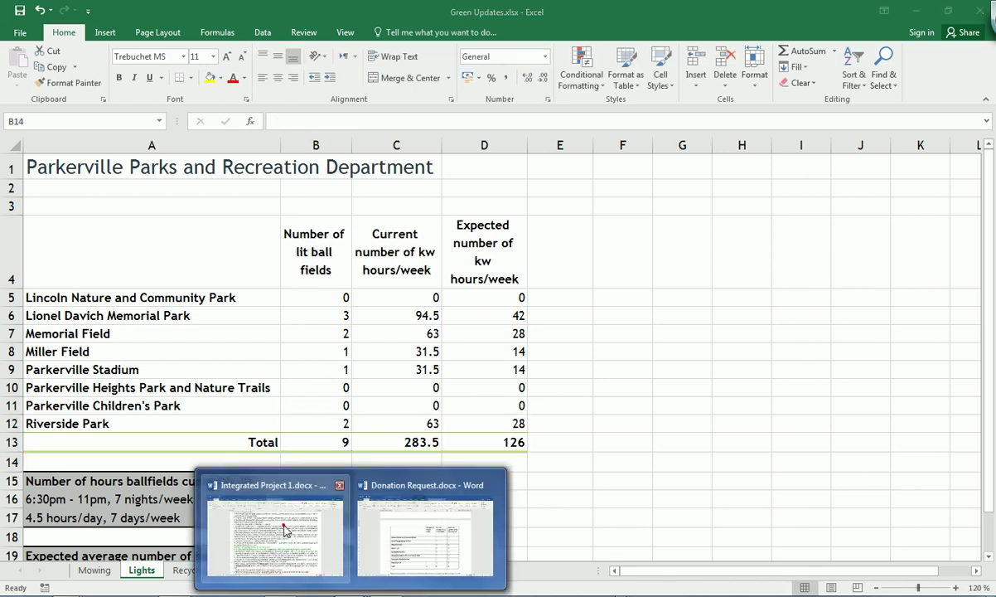
Step: Read the rest of instruction 7, and save and close the Green Updates workbook
left_click(285, 530)
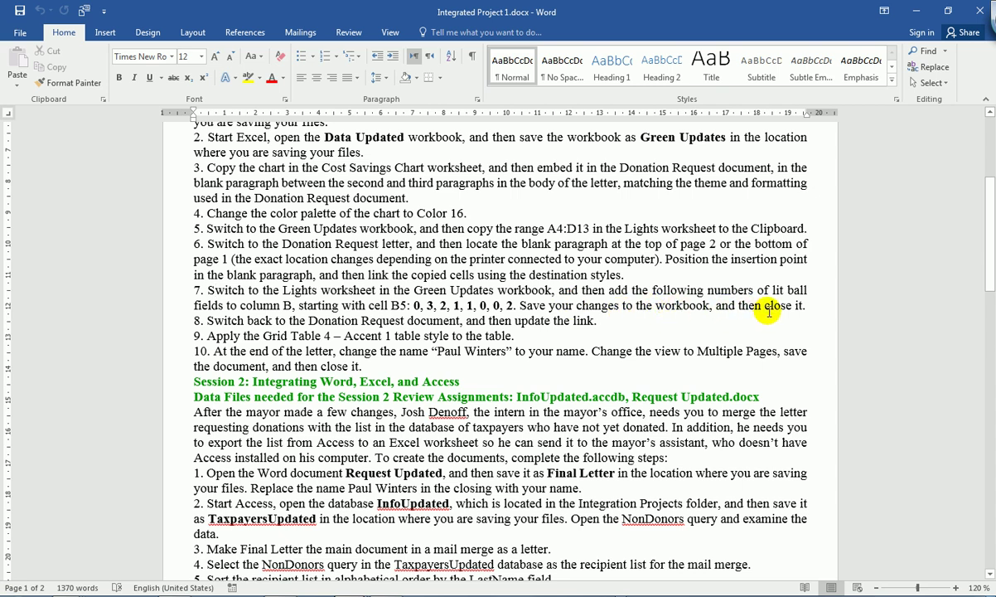
mouse_move(368, 553)
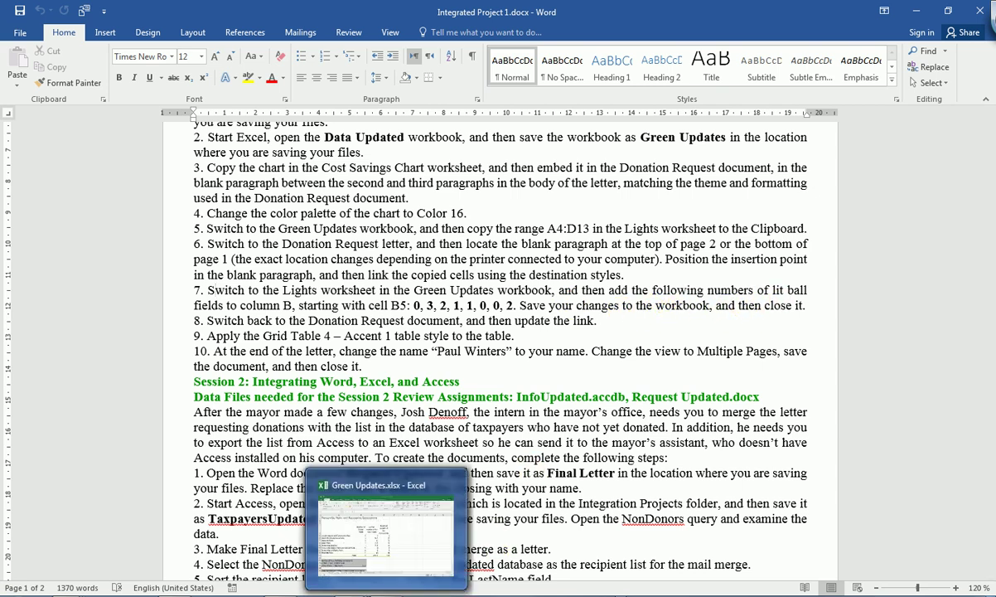
left_click(423, 442)
left_click(415, 405)
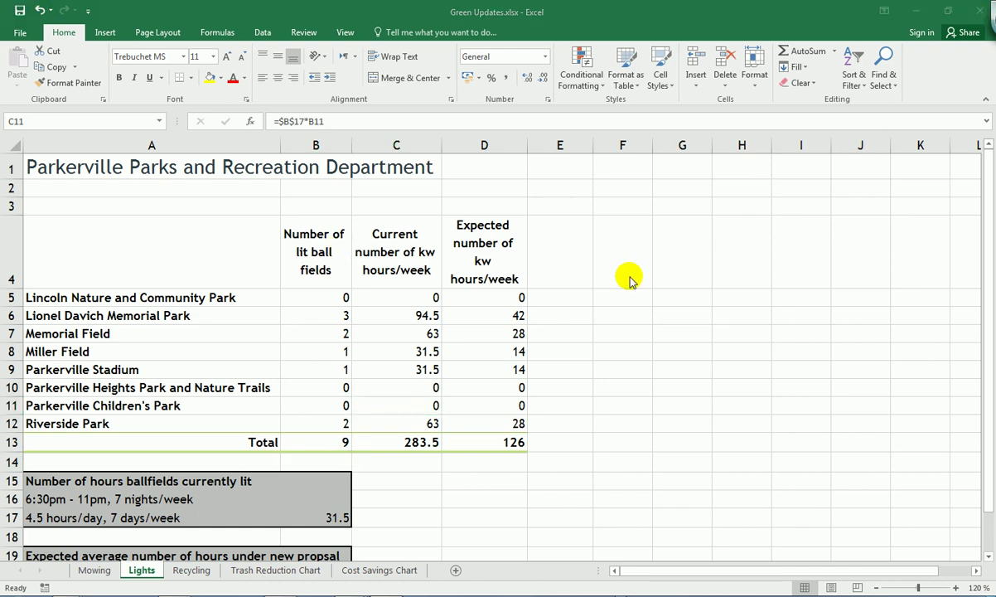
left_click(439, 320)
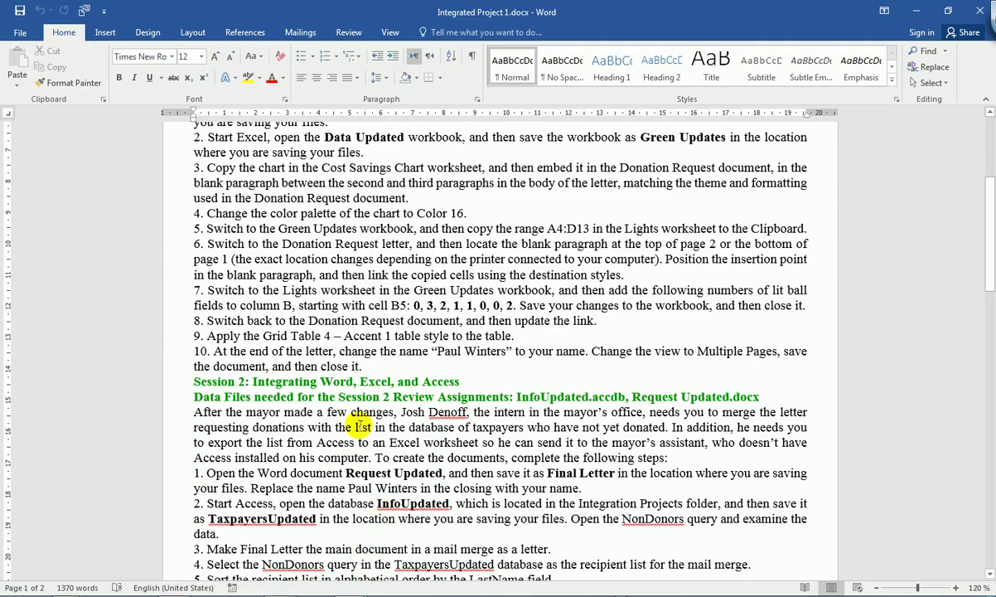
Step: Switch to the Donation Request letter, select the whole linked park table and try to update its link
left_click(213, 291)
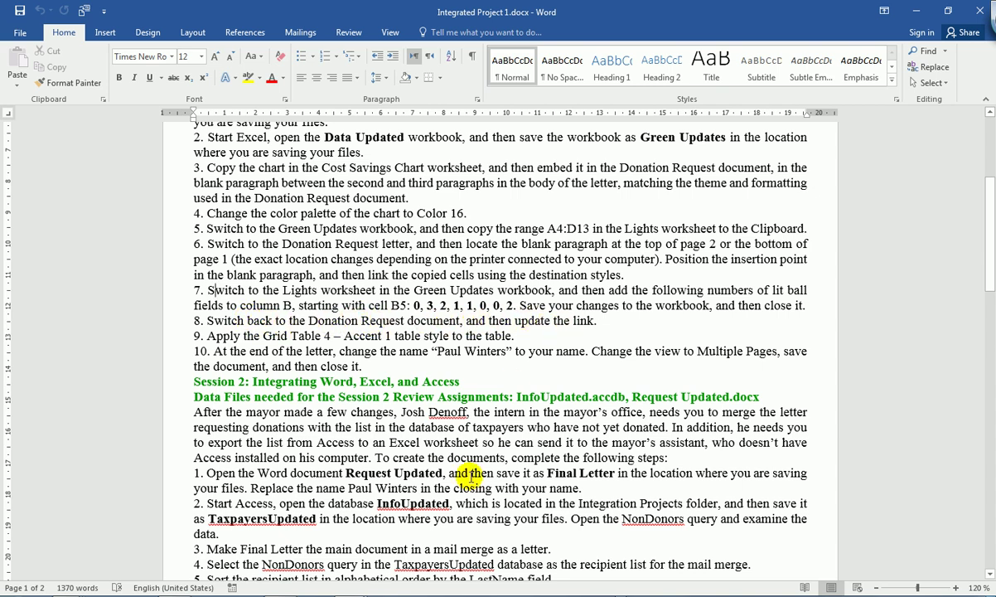
left_click(359, 592)
left_click(394, 546)
left_click(373, 521)
left_click(338, 311)
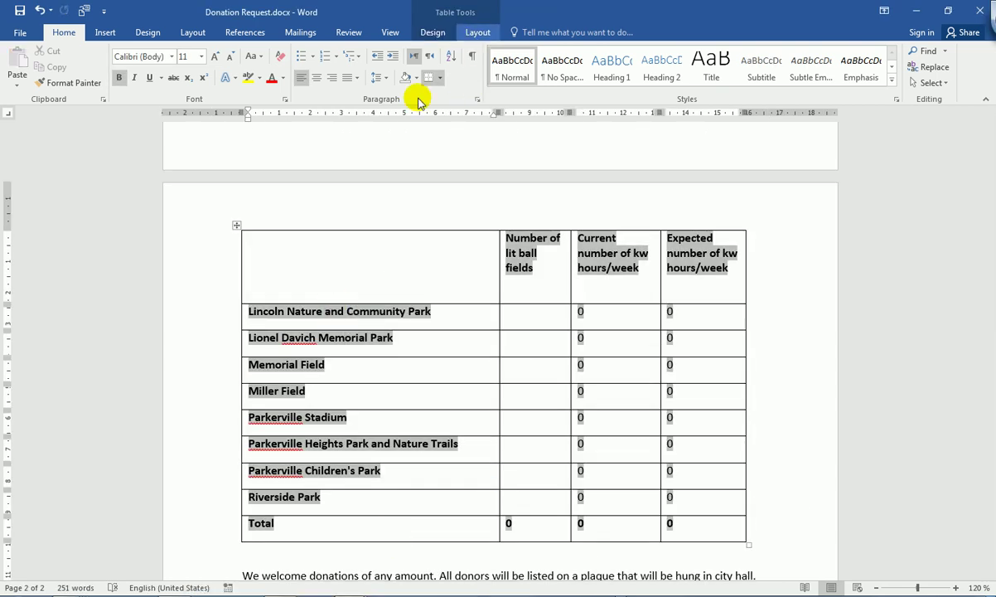
left_click(236, 226)
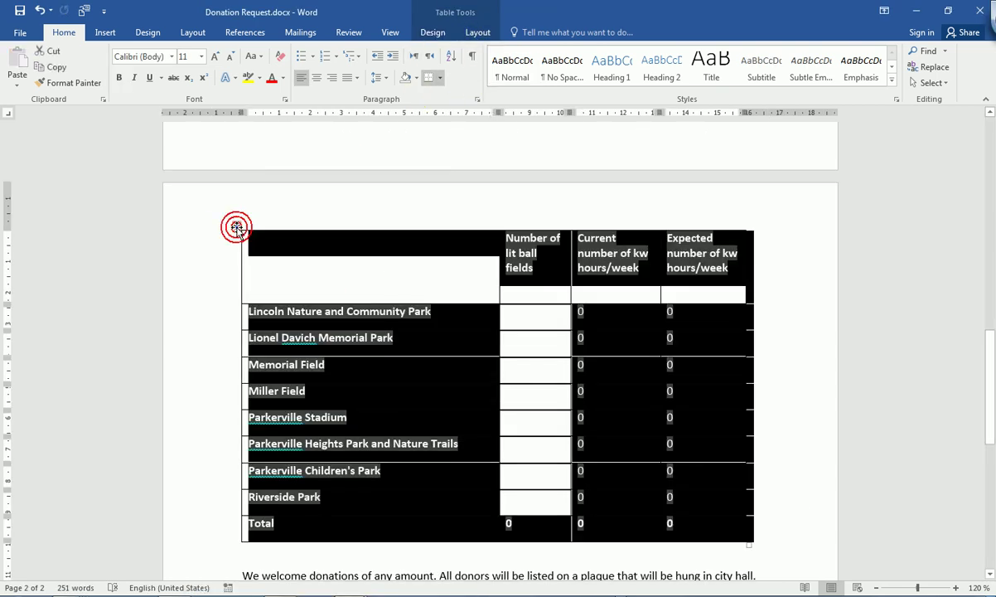
right_click(235, 225)
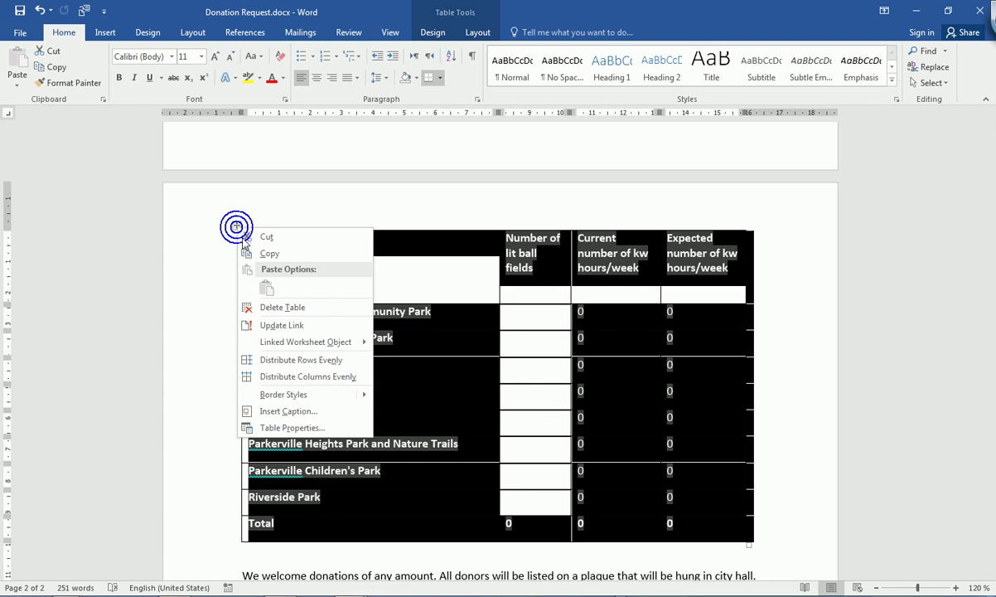
left_click(266, 326)
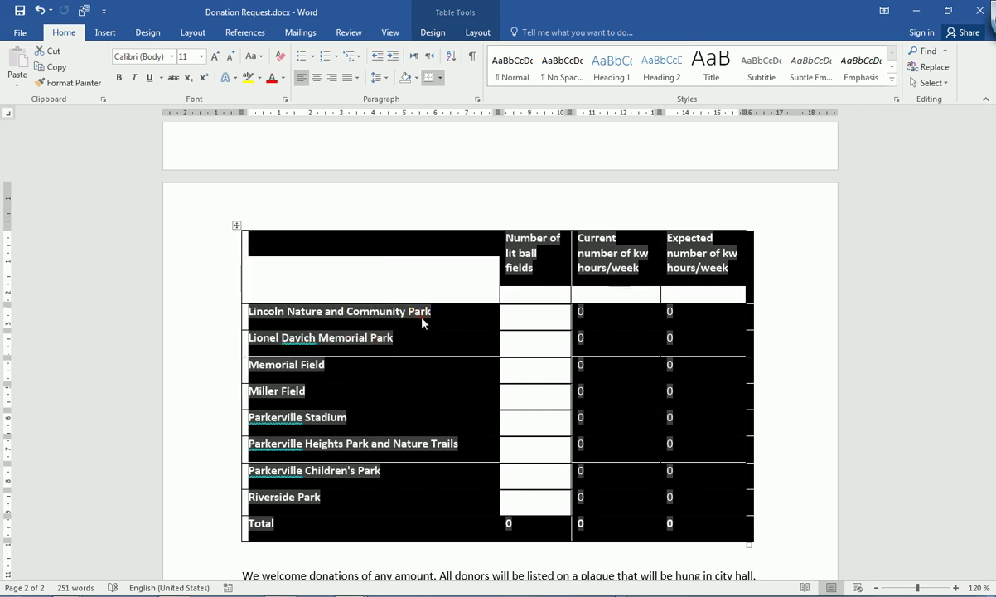
Step: Try to refresh the selected park table in the letter with the Update Table command
left_click(445, 33)
left_click(467, 33)
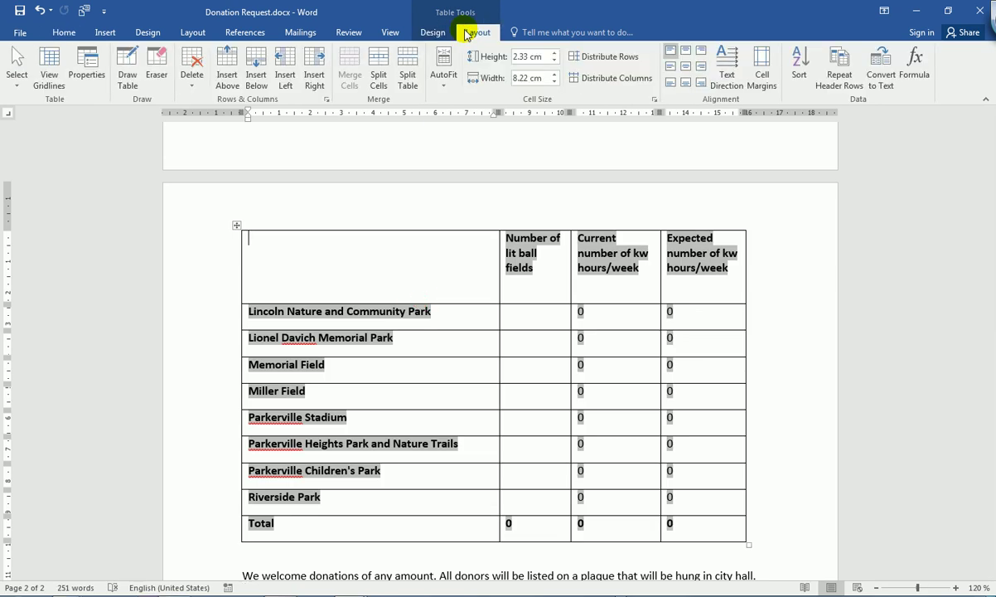
left_click(237, 226)
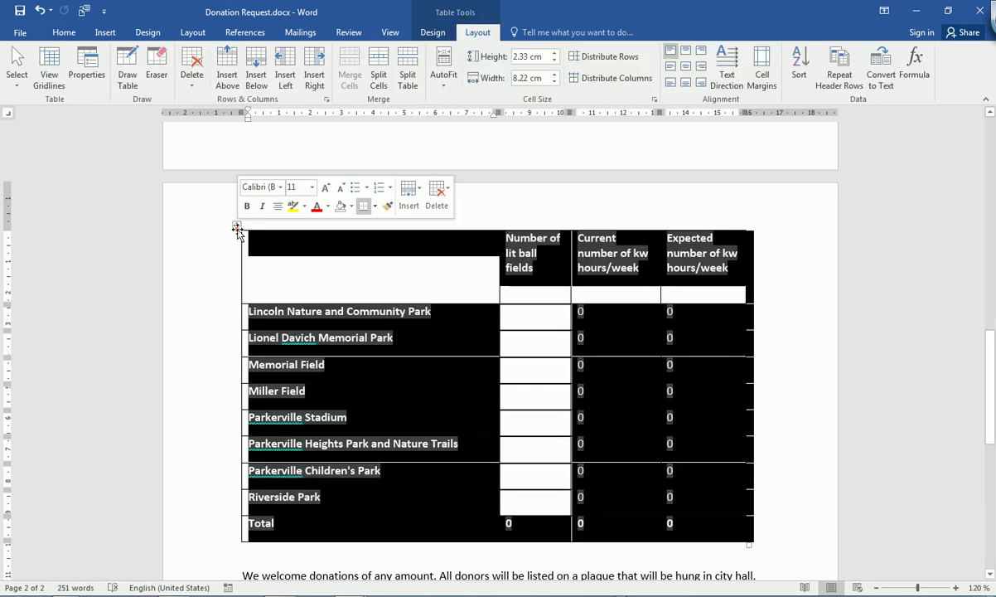
right_click(237, 230)
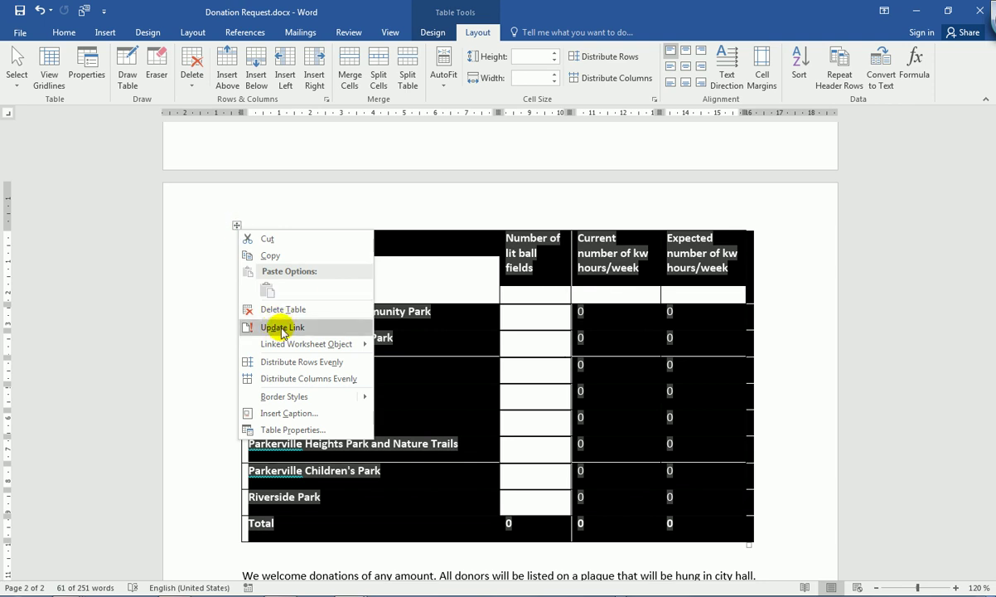
left_click(103, 33)
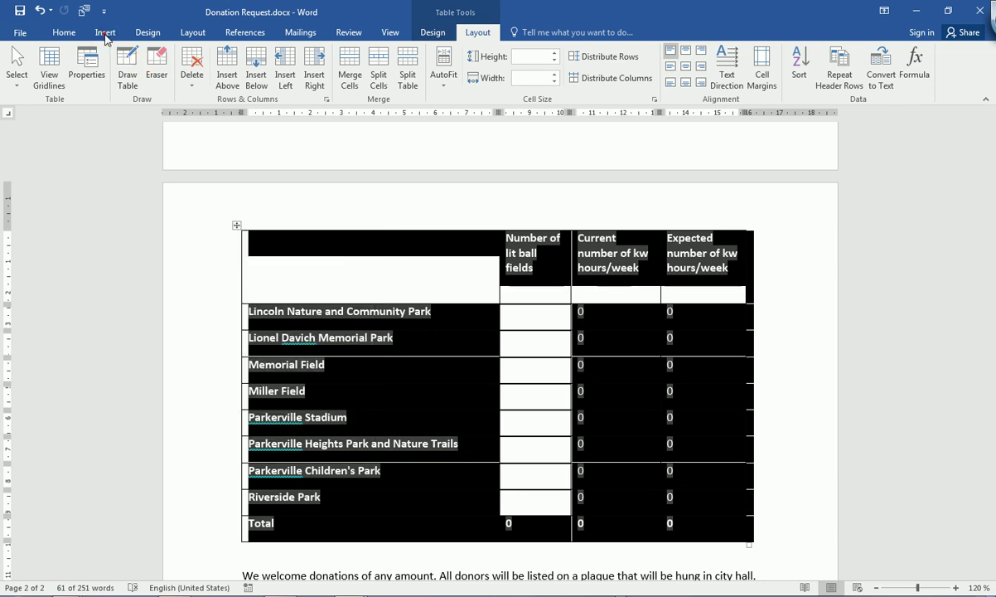
left_click(106, 35)
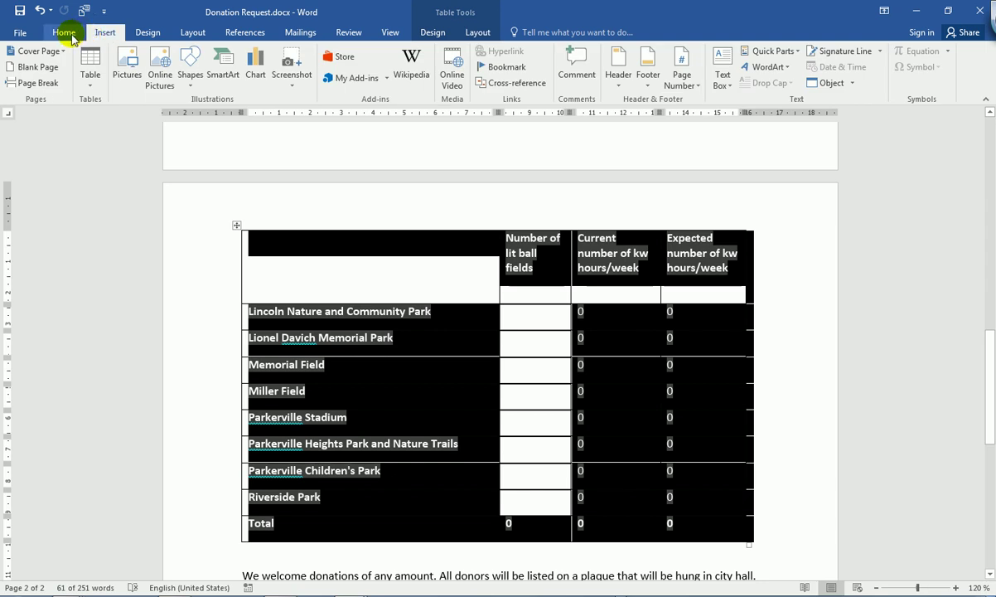
left_click(72, 36)
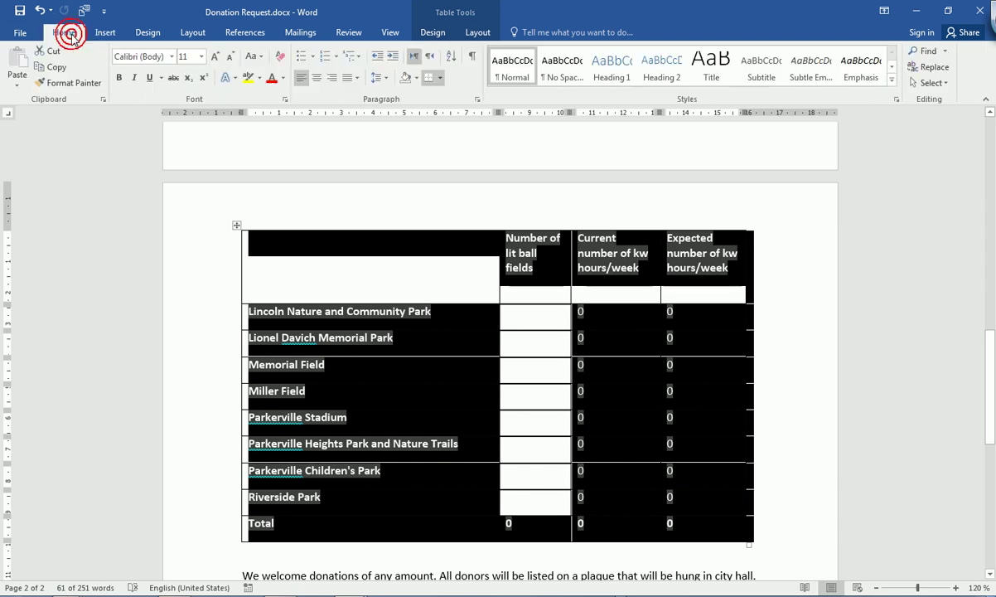
left_click(242, 34)
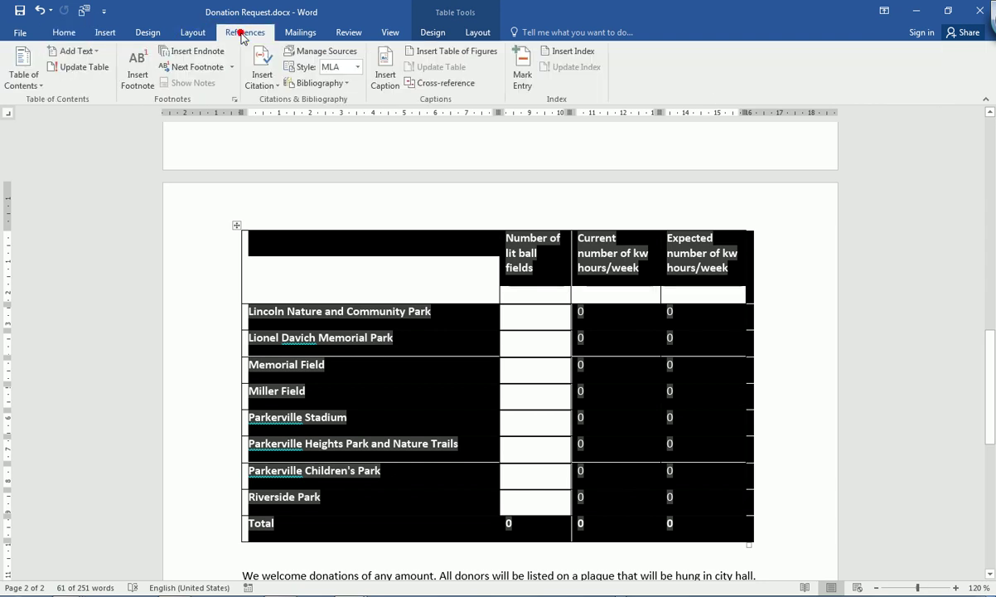
left_click(93, 68)
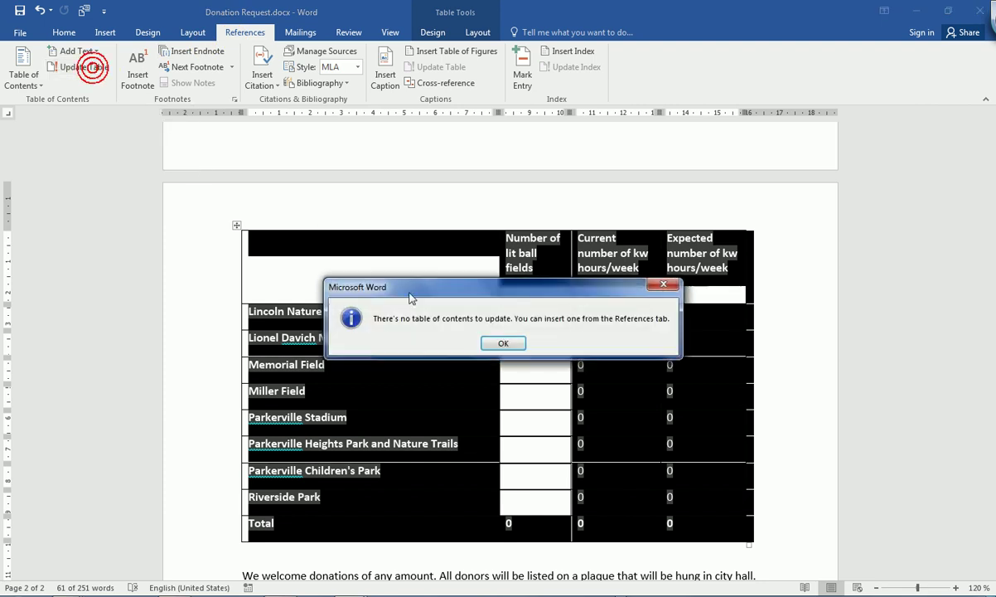
left_click(504, 342)
Step: Update the link of the park table so it takes the new data from the Green Updates workbook
right_click(239, 227)
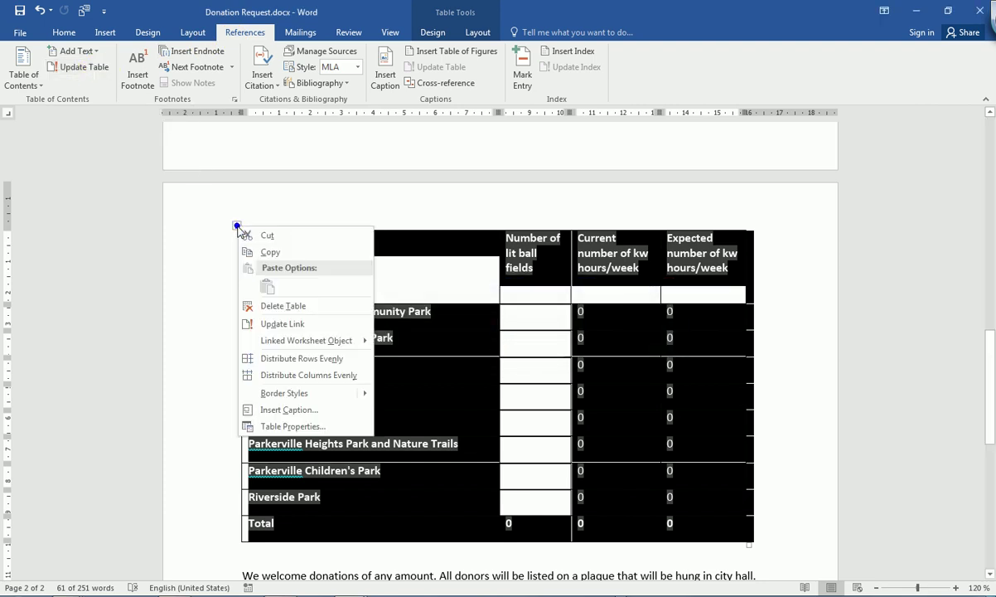
left_click(280, 325)
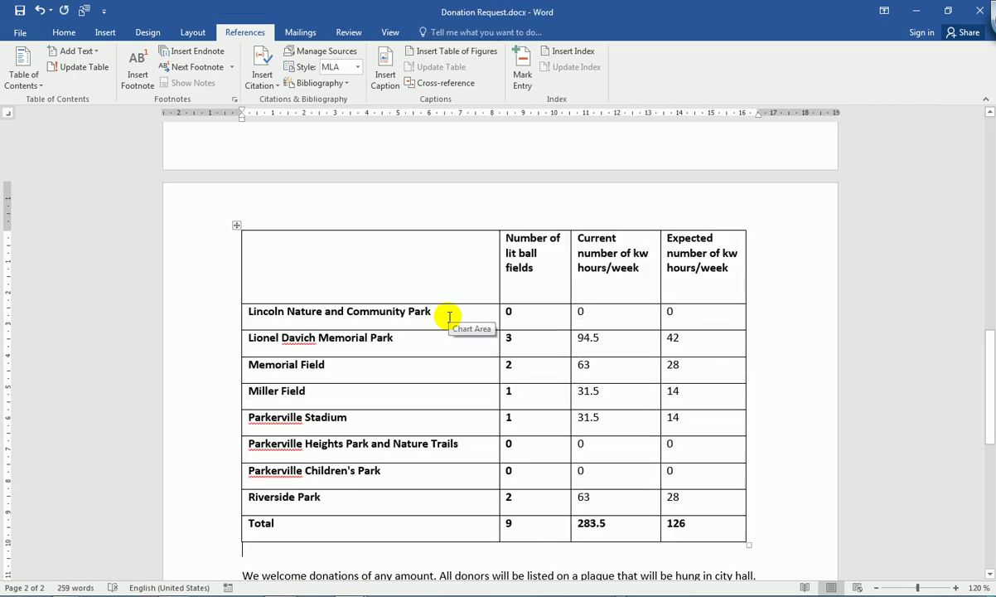
left_click(527, 338)
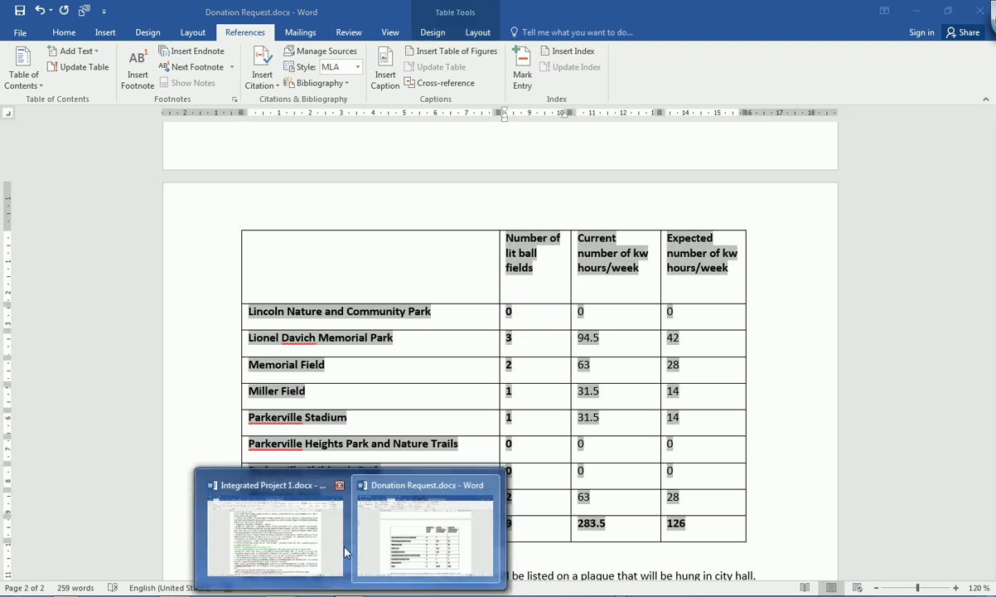
Step: Read instruction 9 in the Integrated Project 1 document, and select the letter's park table and browse the available table styles
left_click(308, 516)
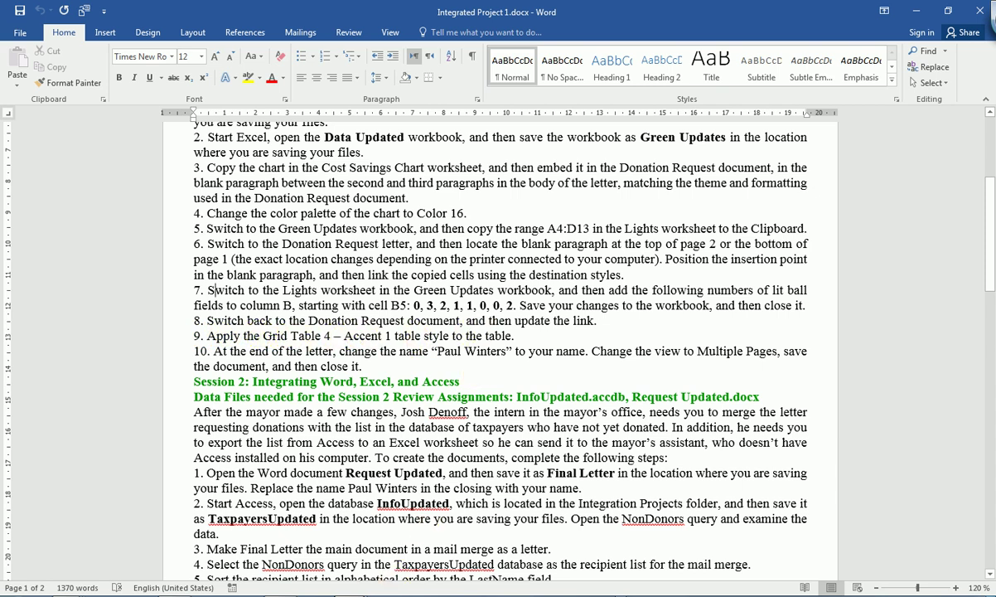
left_click(432, 527)
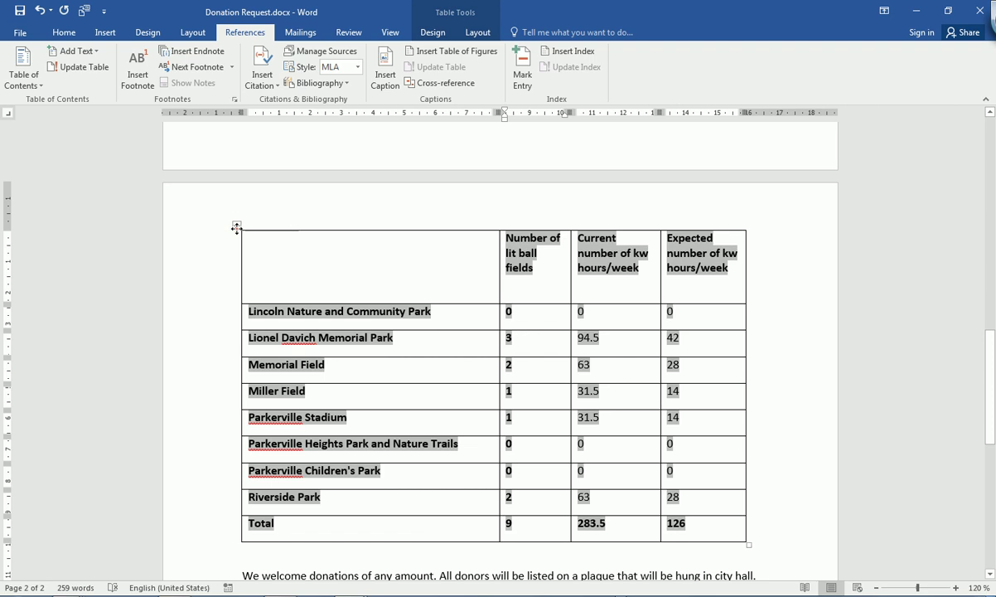
left_click(236, 224)
left_click(434, 33)
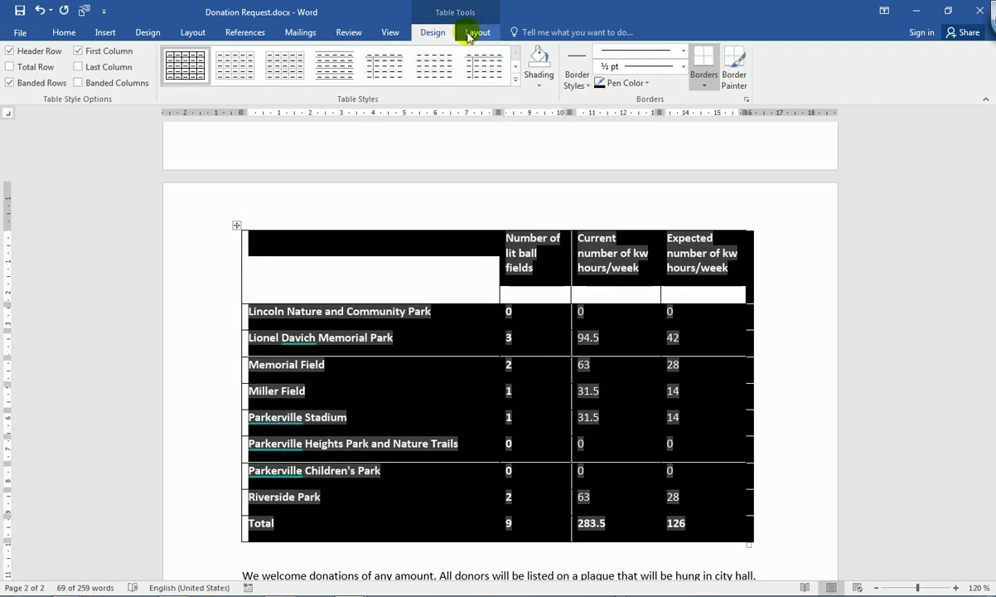
left_click(466, 34)
left_click(432, 33)
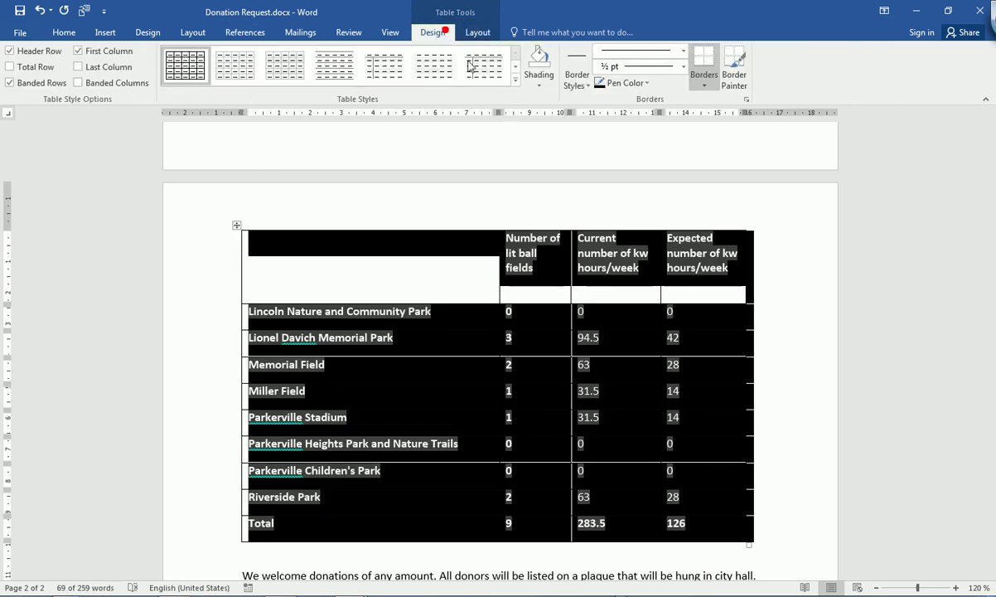
left_click(514, 78)
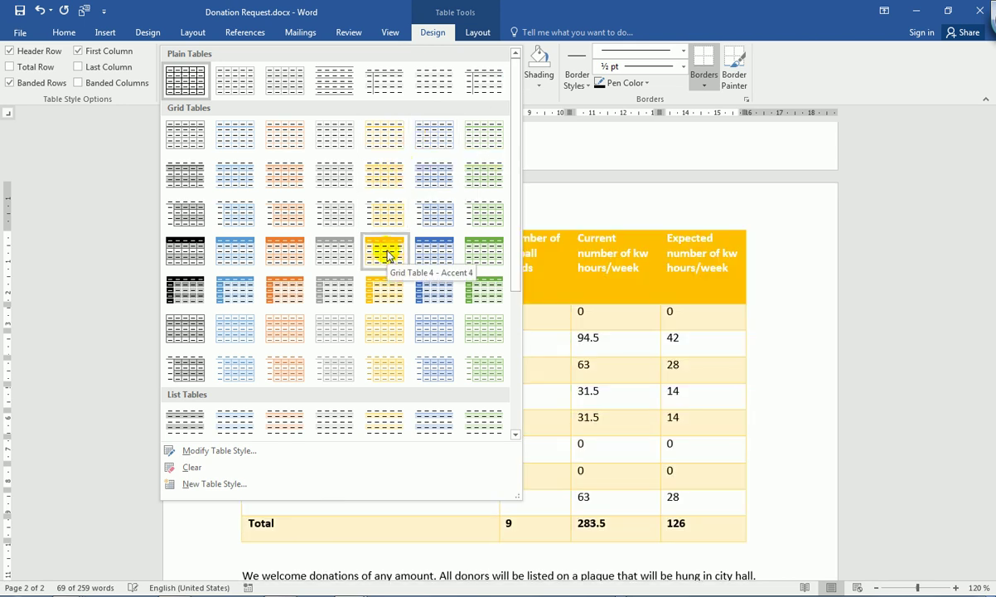
Step: Recheck instruction 9 and apply the Grid Table 4 - Accent 1 style to the park table in the Donation Request letter
left_click(350, 594)
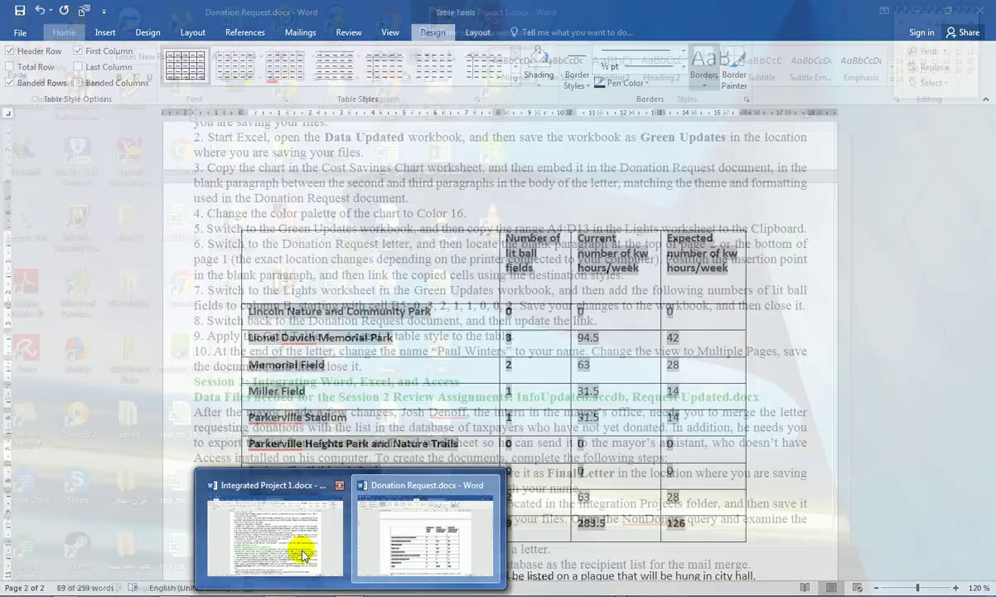
left_click(303, 556)
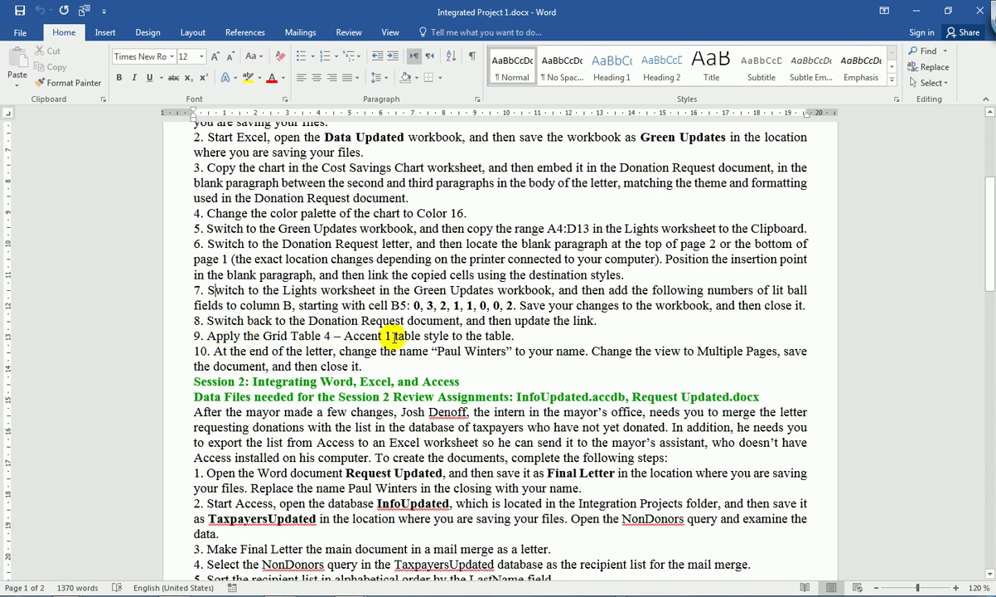
mouse_move(353, 592)
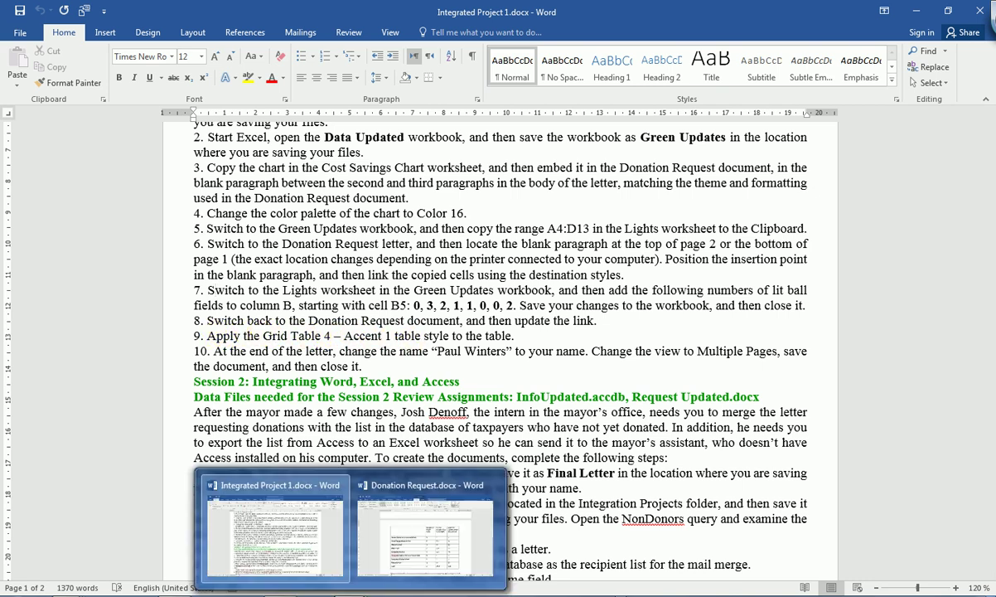
left_click(386, 543)
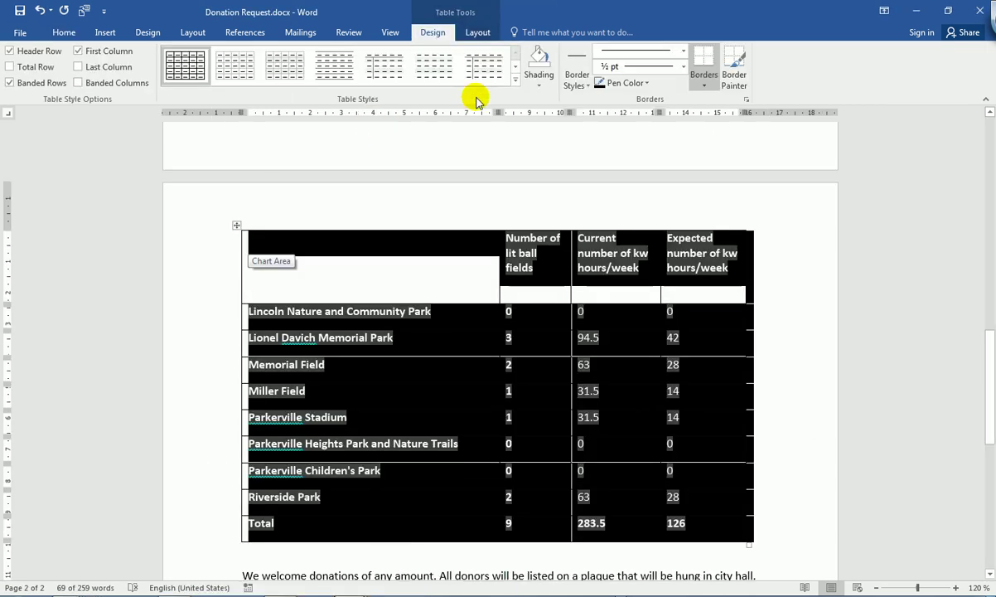
left_click(514, 81)
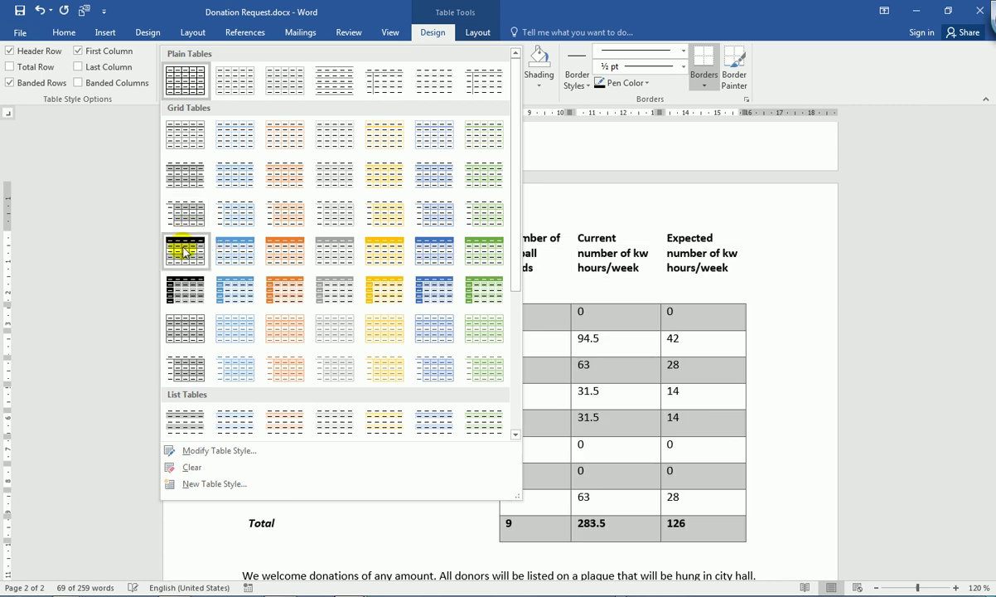
left_click(224, 257)
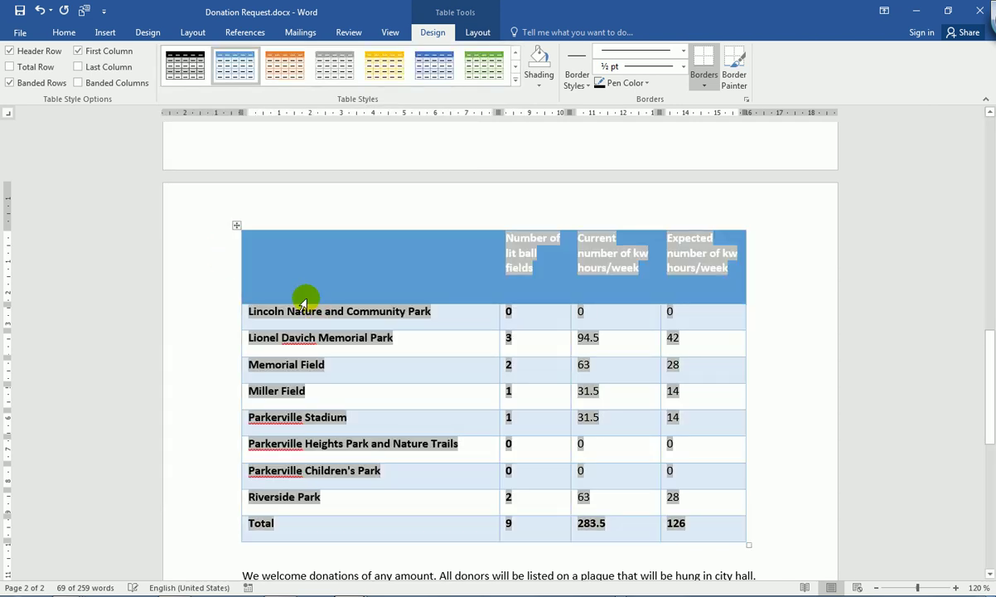
left_click(236, 225)
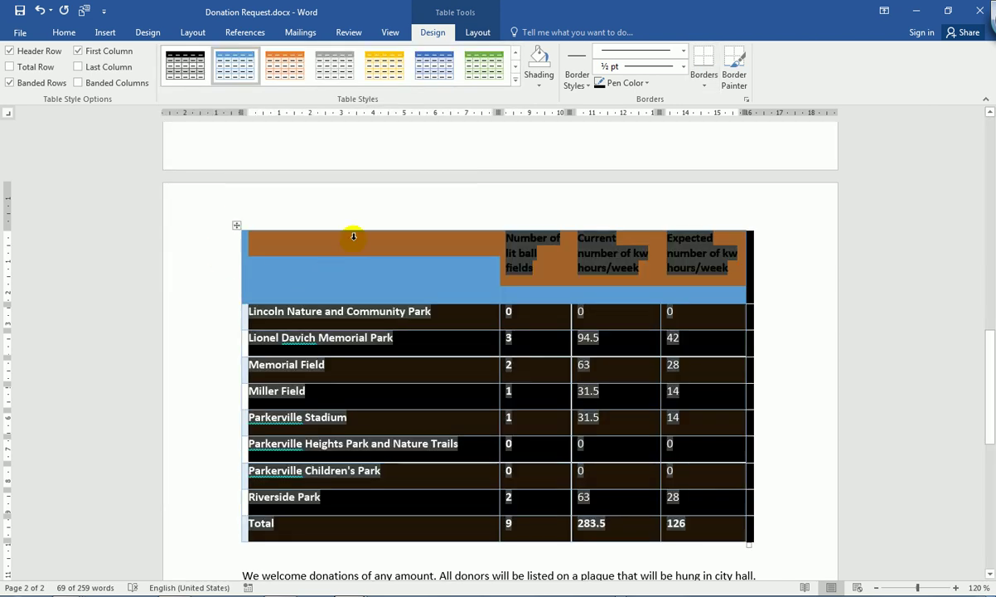
left_click(430, 263)
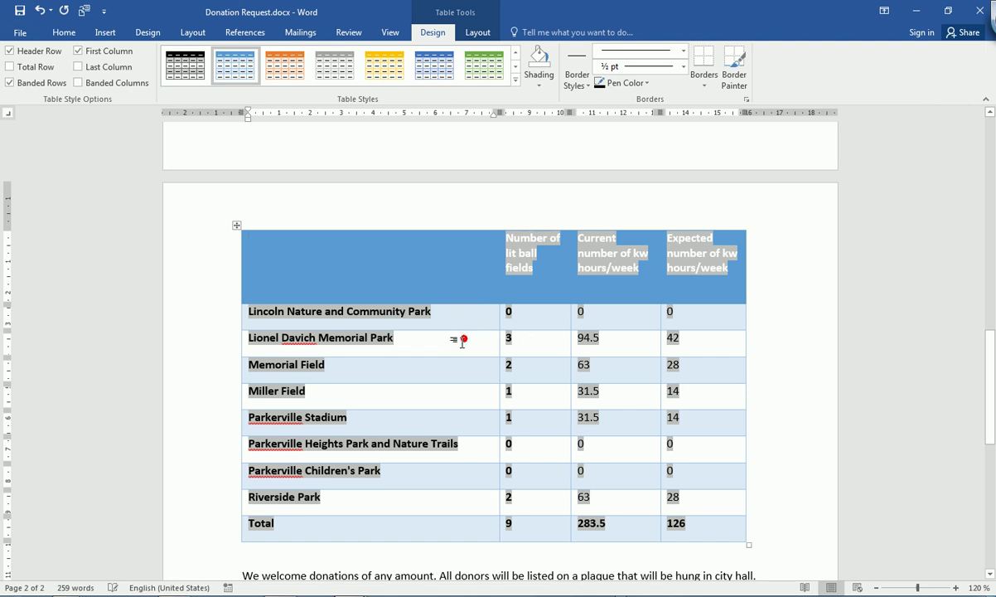
Step: Read instruction 10 and replace the mayor's name in the closing of the Donation Request letter with your own full name
mouse_move(351, 582)
left_click(312, 547)
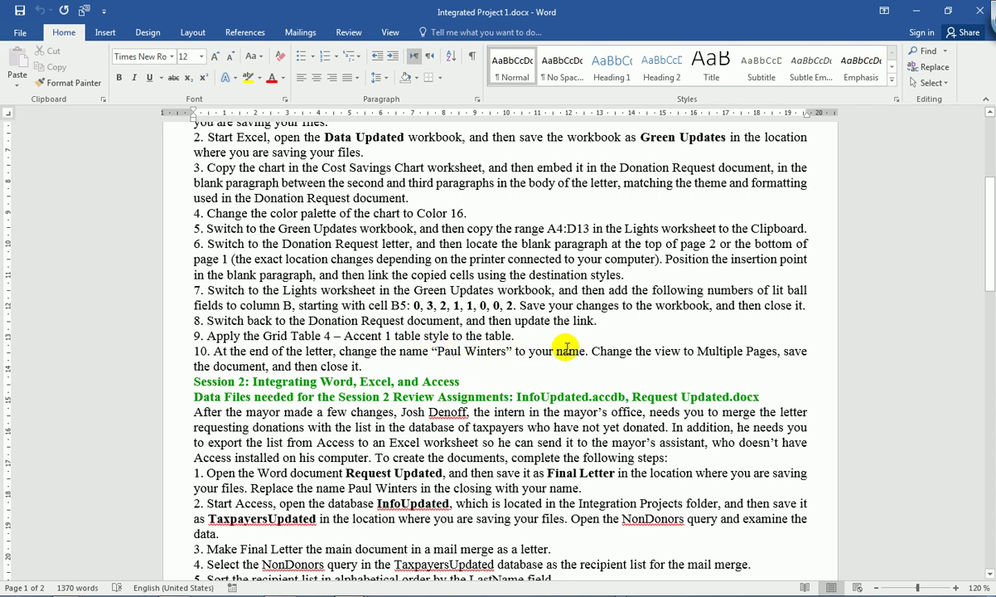
scroll(535, 325, "down", 1)
mouse_move(414, 589)
left_click(427, 557)
scroll(391, 381, "down", 4)
scroll(391, 382, "down", 3)
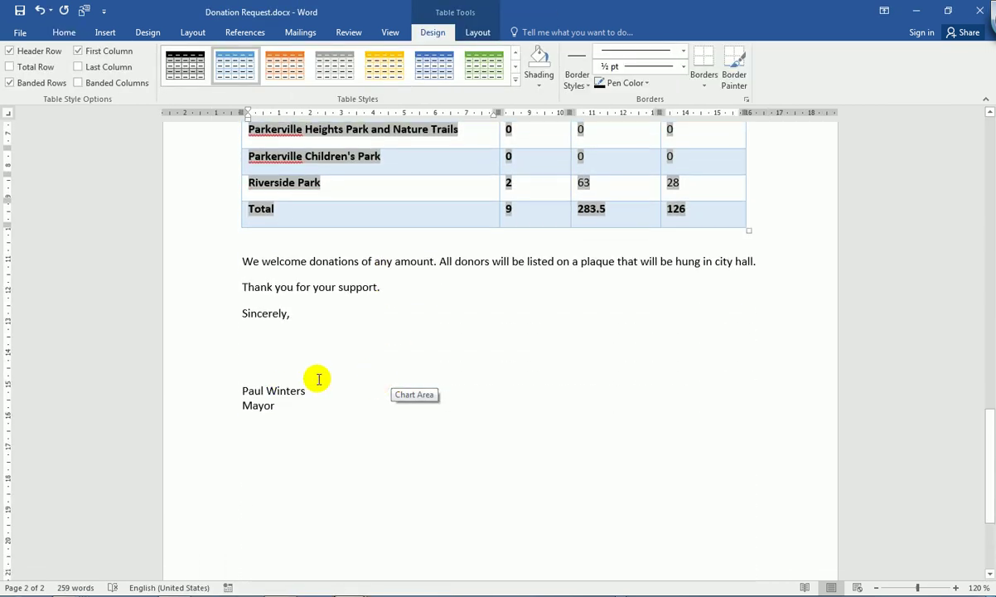
left_click(243, 390)
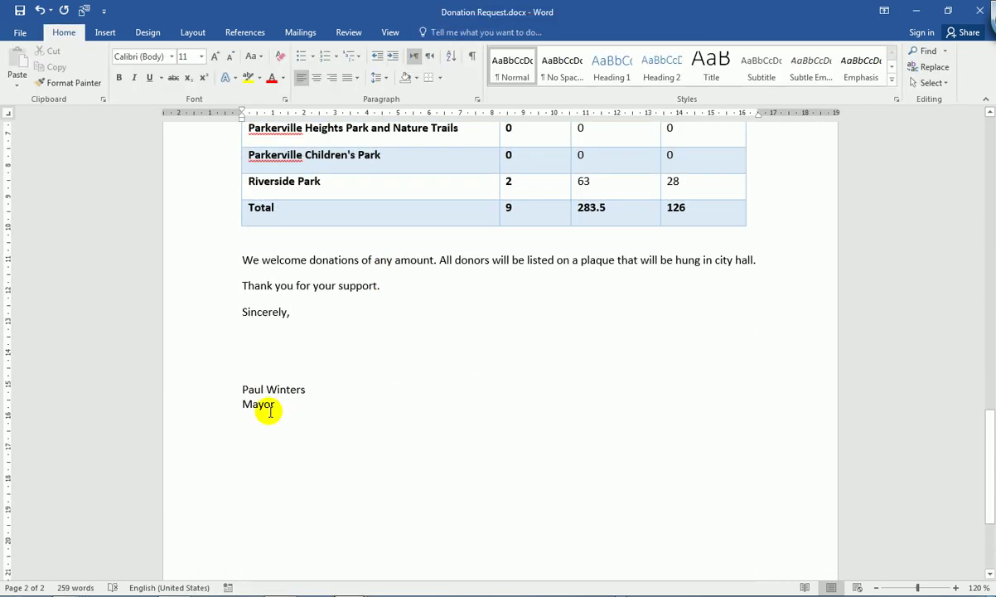
key("ctrl+shift+Right")
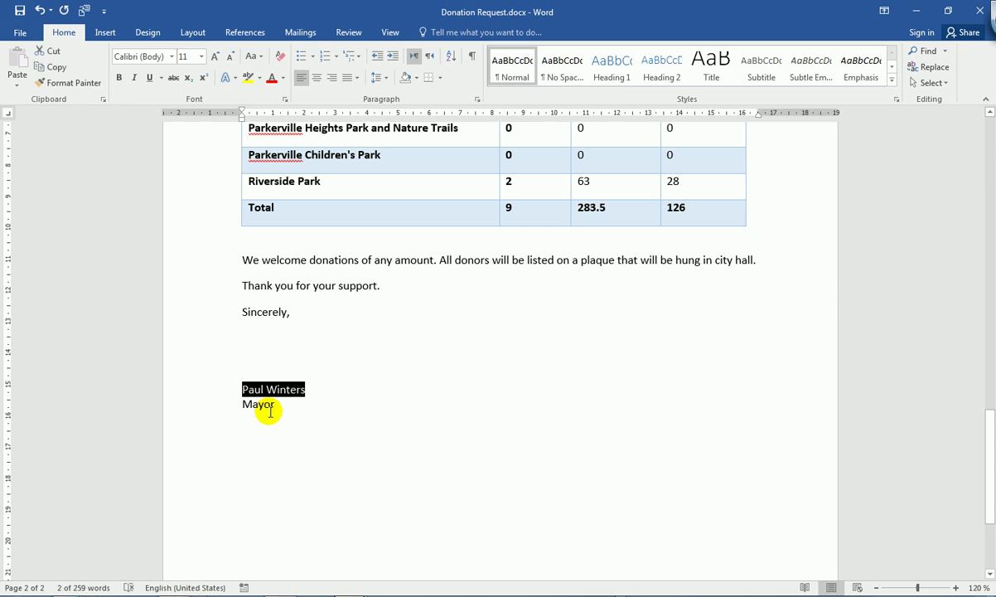
type("Sayed Ibrahim Radwan")
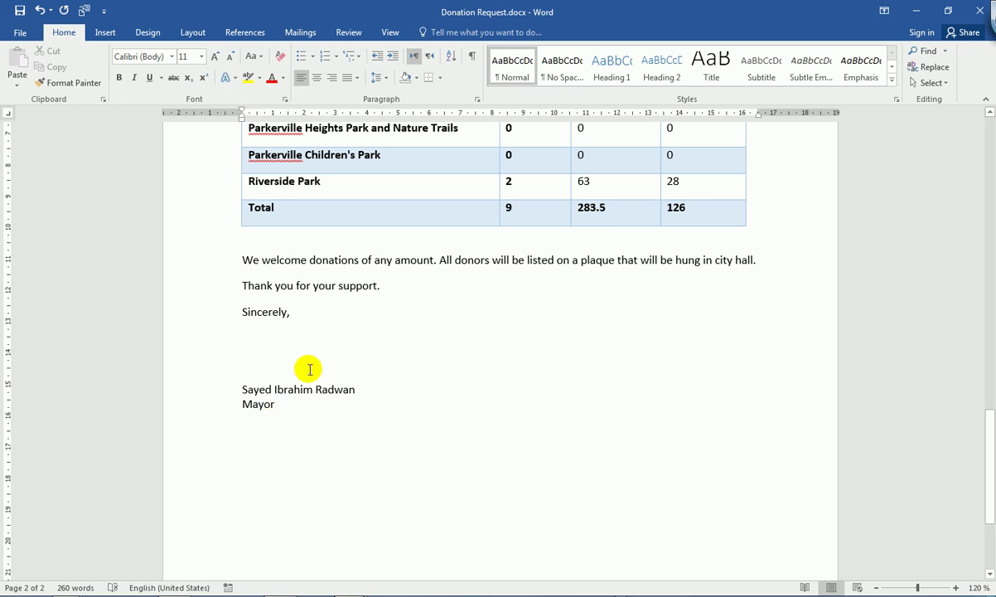
Step: Change the letter's view to Multiple Pages, recheck instruction 10 and save the Donation Request document
left_click(386, 32)
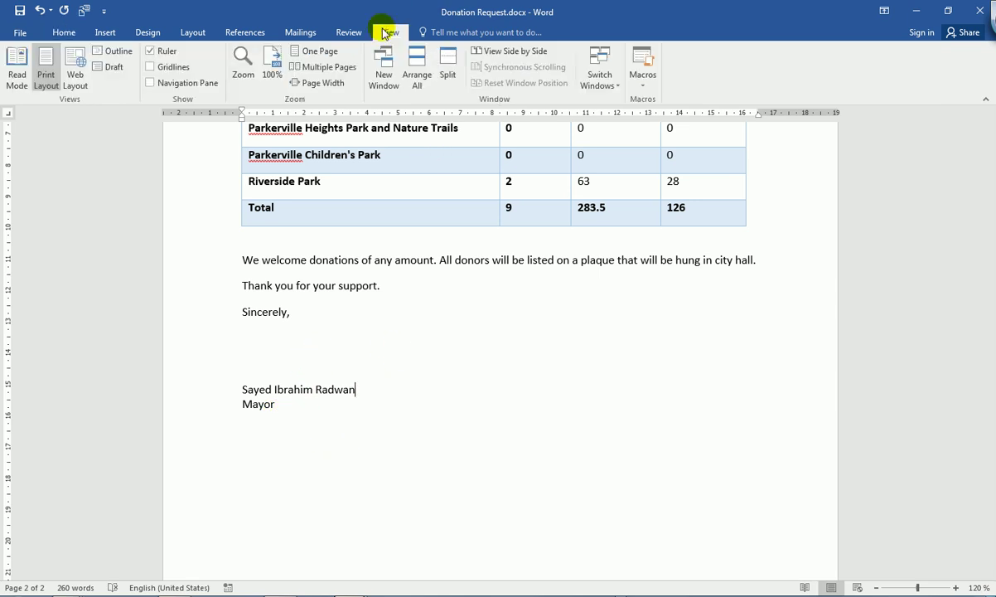
left_click(329, 68)
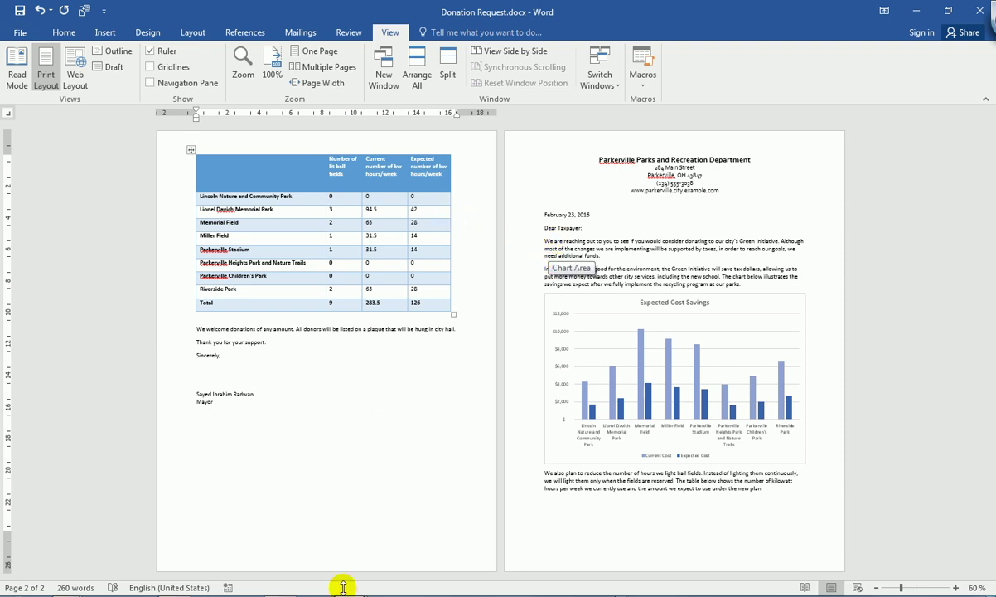
mouse_move(355, 593)
left_click(296, 478)
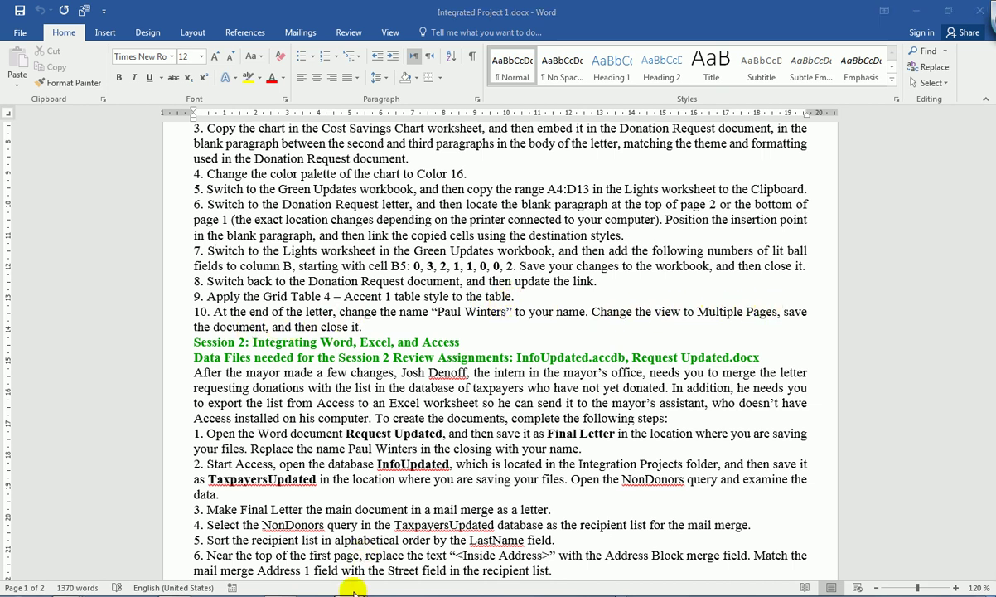
left_click(374, 551)
left_click(288, 326)
key("ctrl+s")
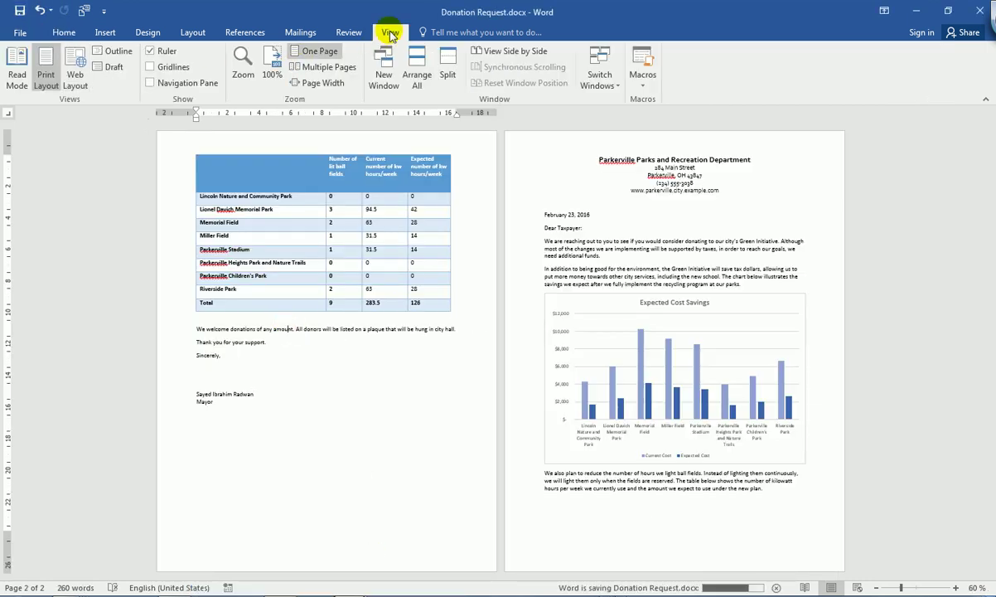